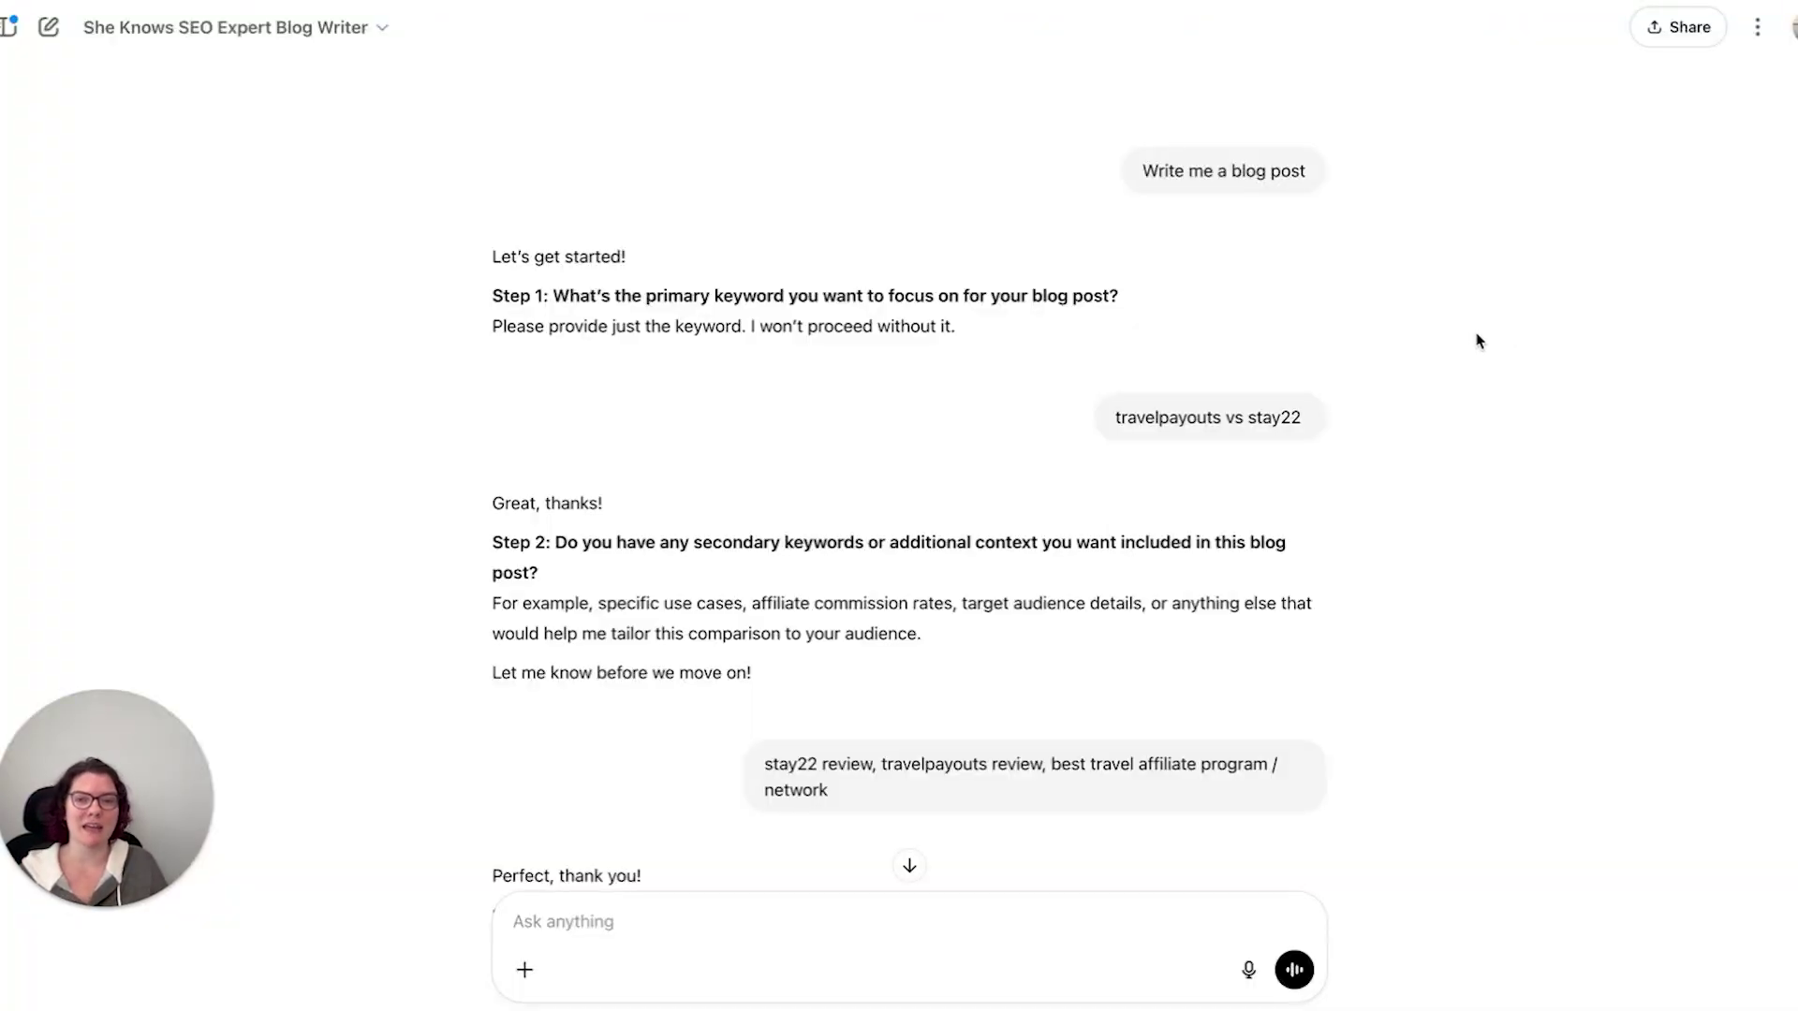
Scroll back to the expertise and experience message and highlight it for review.
scroll(1218, 271, down, 2)
scroll(671, 196, down, 7)
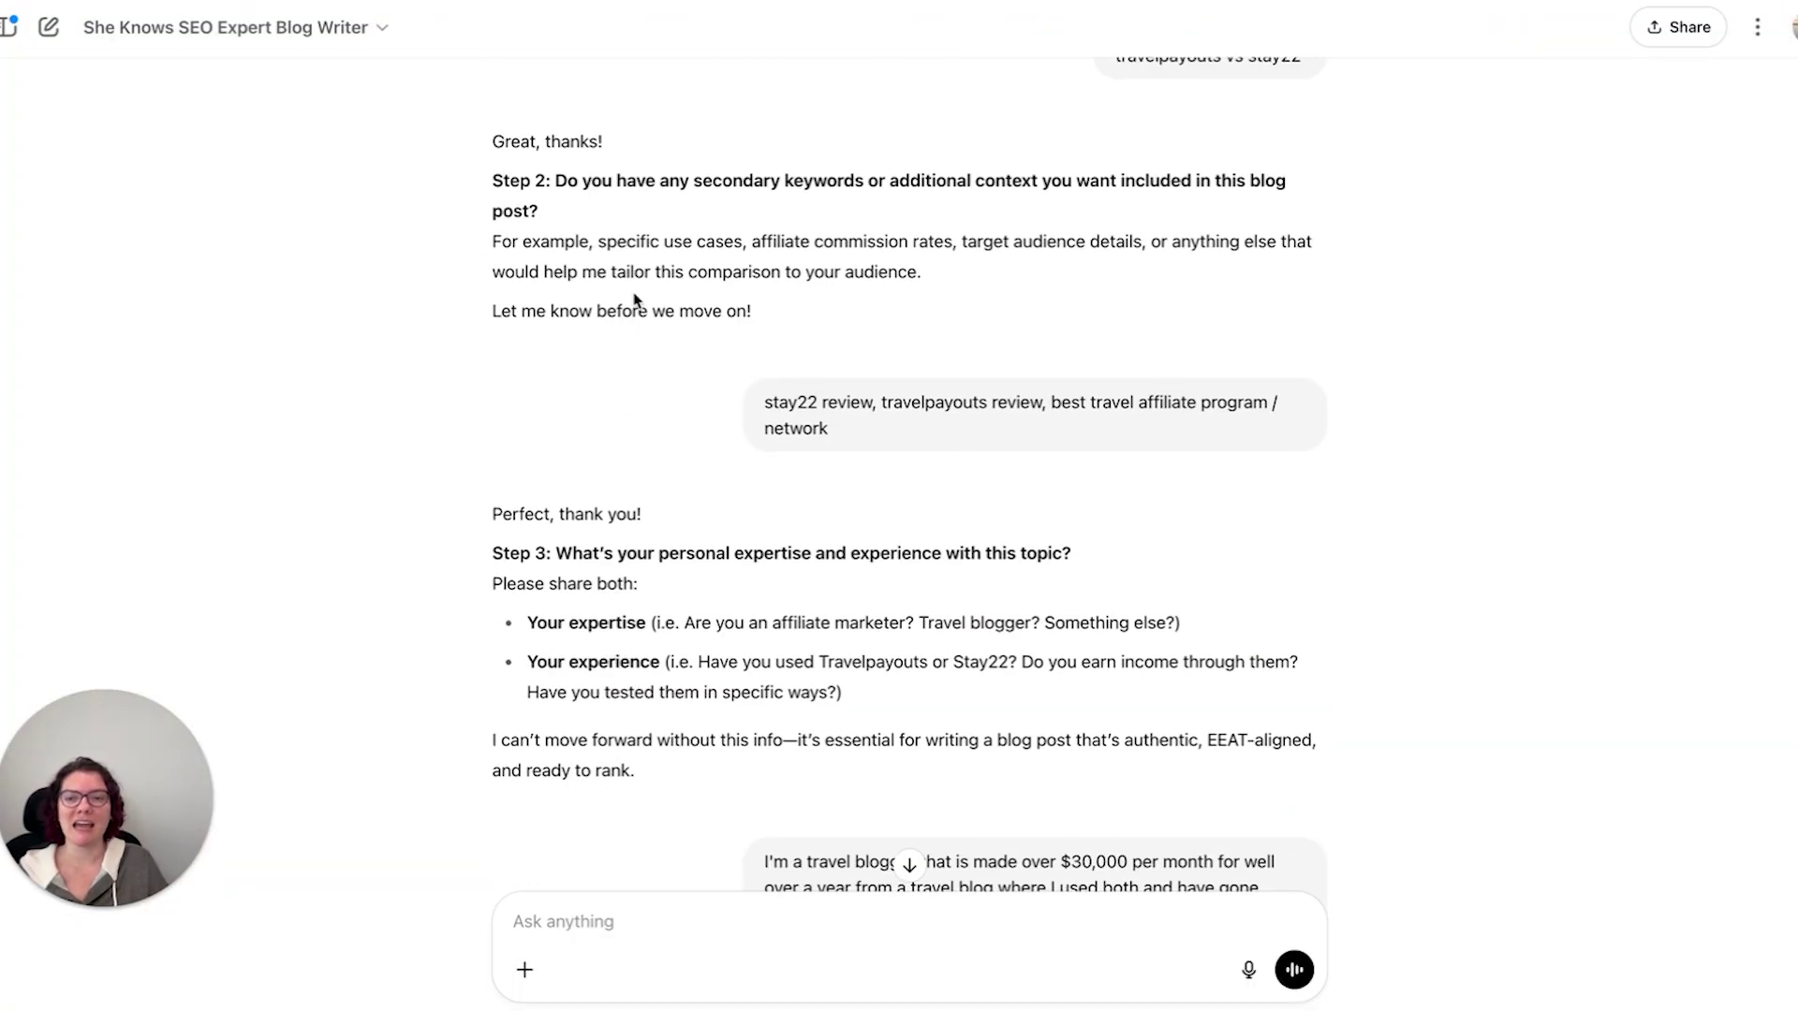
scroll(462, 379, down, 8)
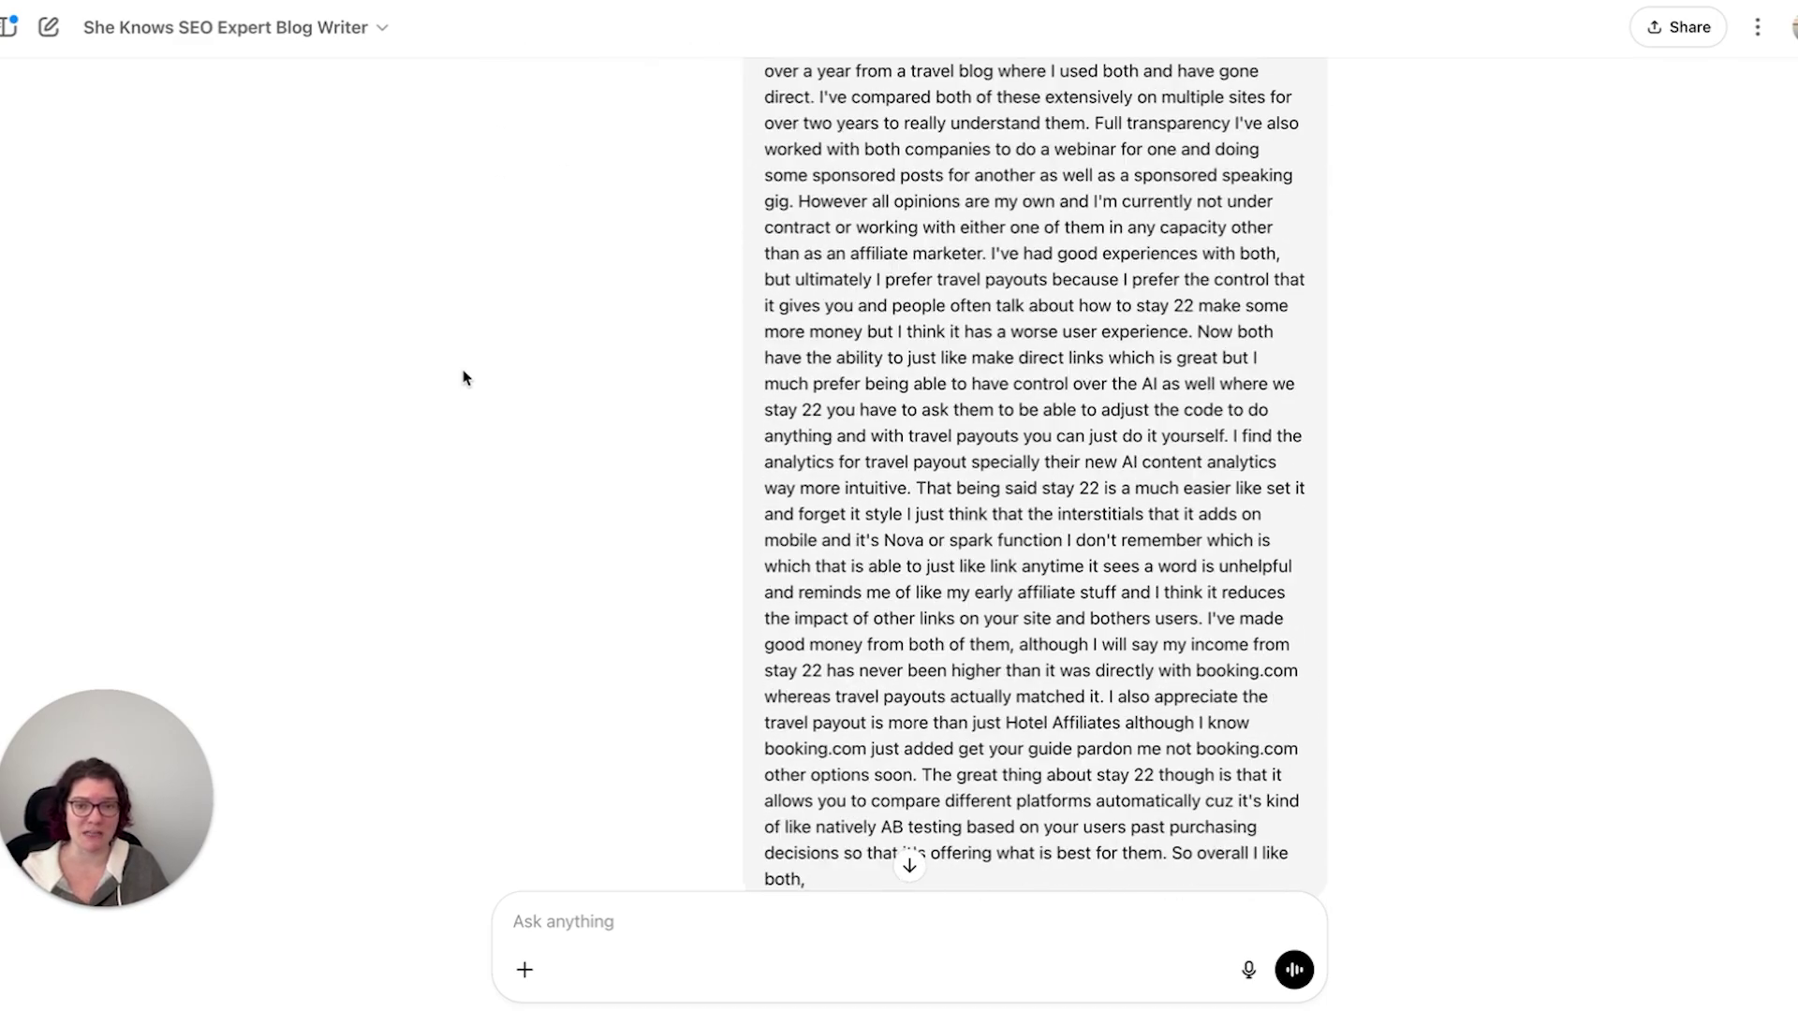
scroll(463, 379, up, 4)
scroll(462, 379, up, 2)
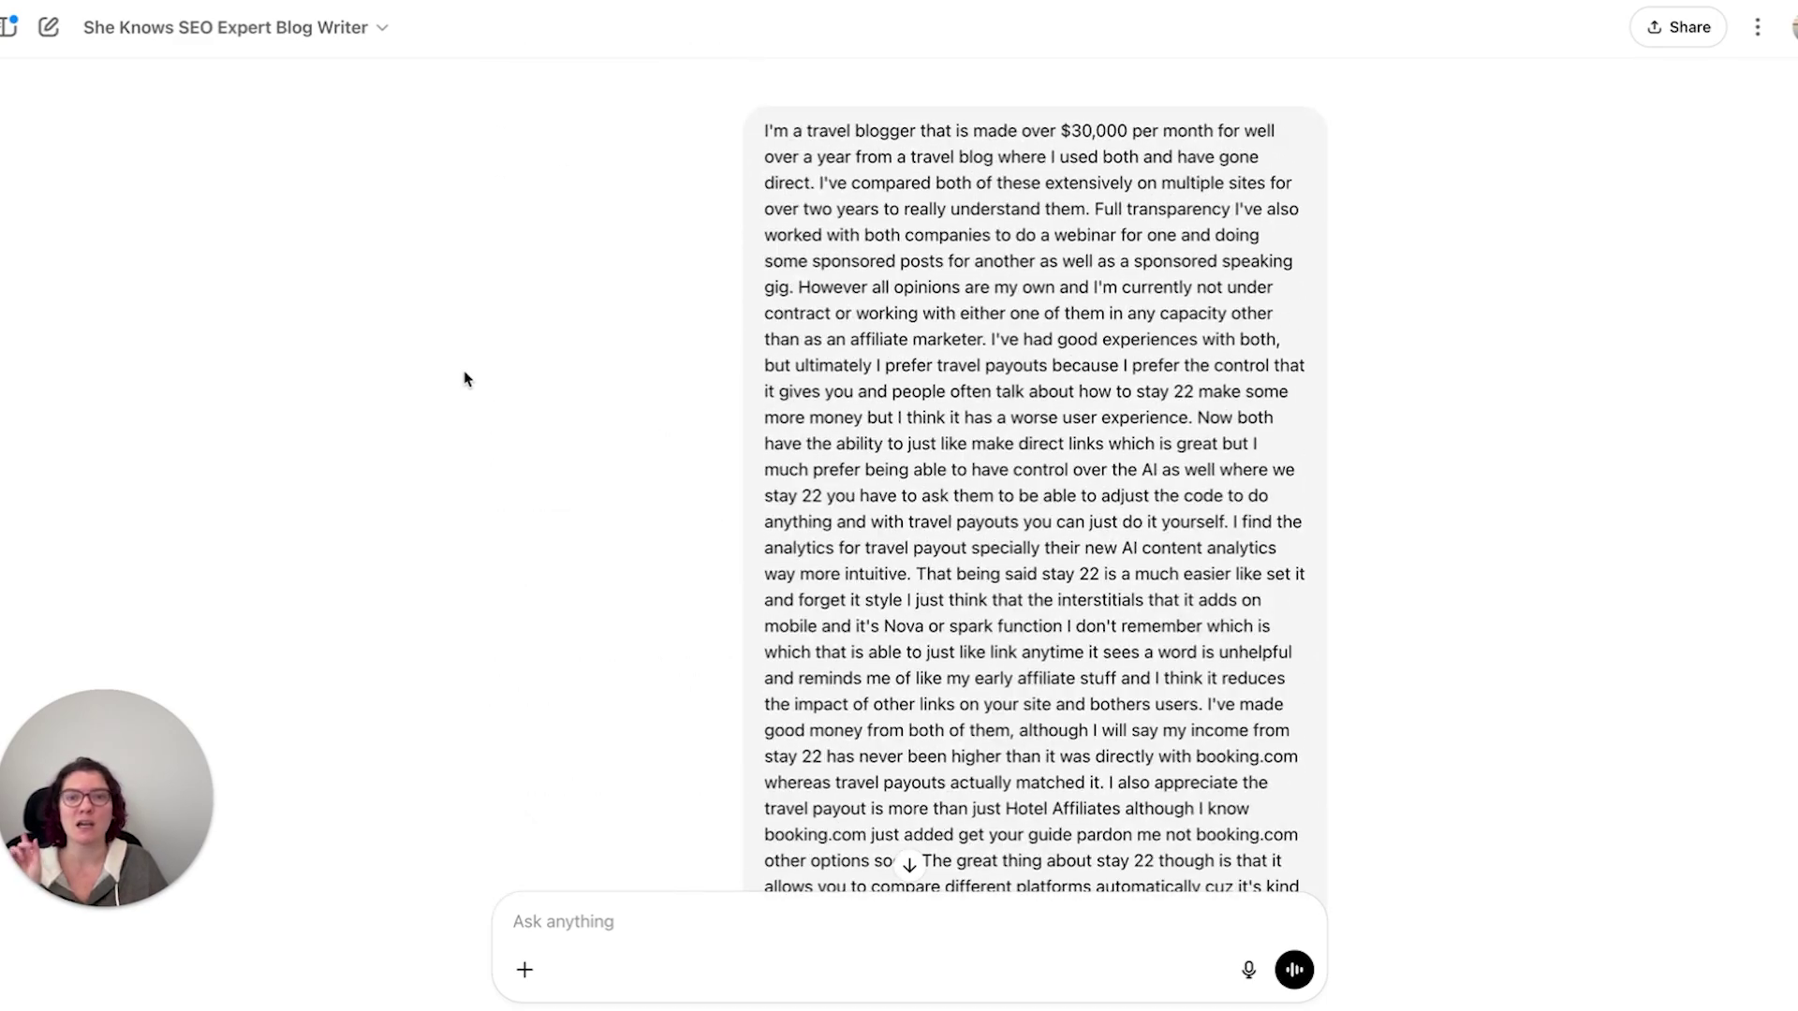
triple_click(985, 204)
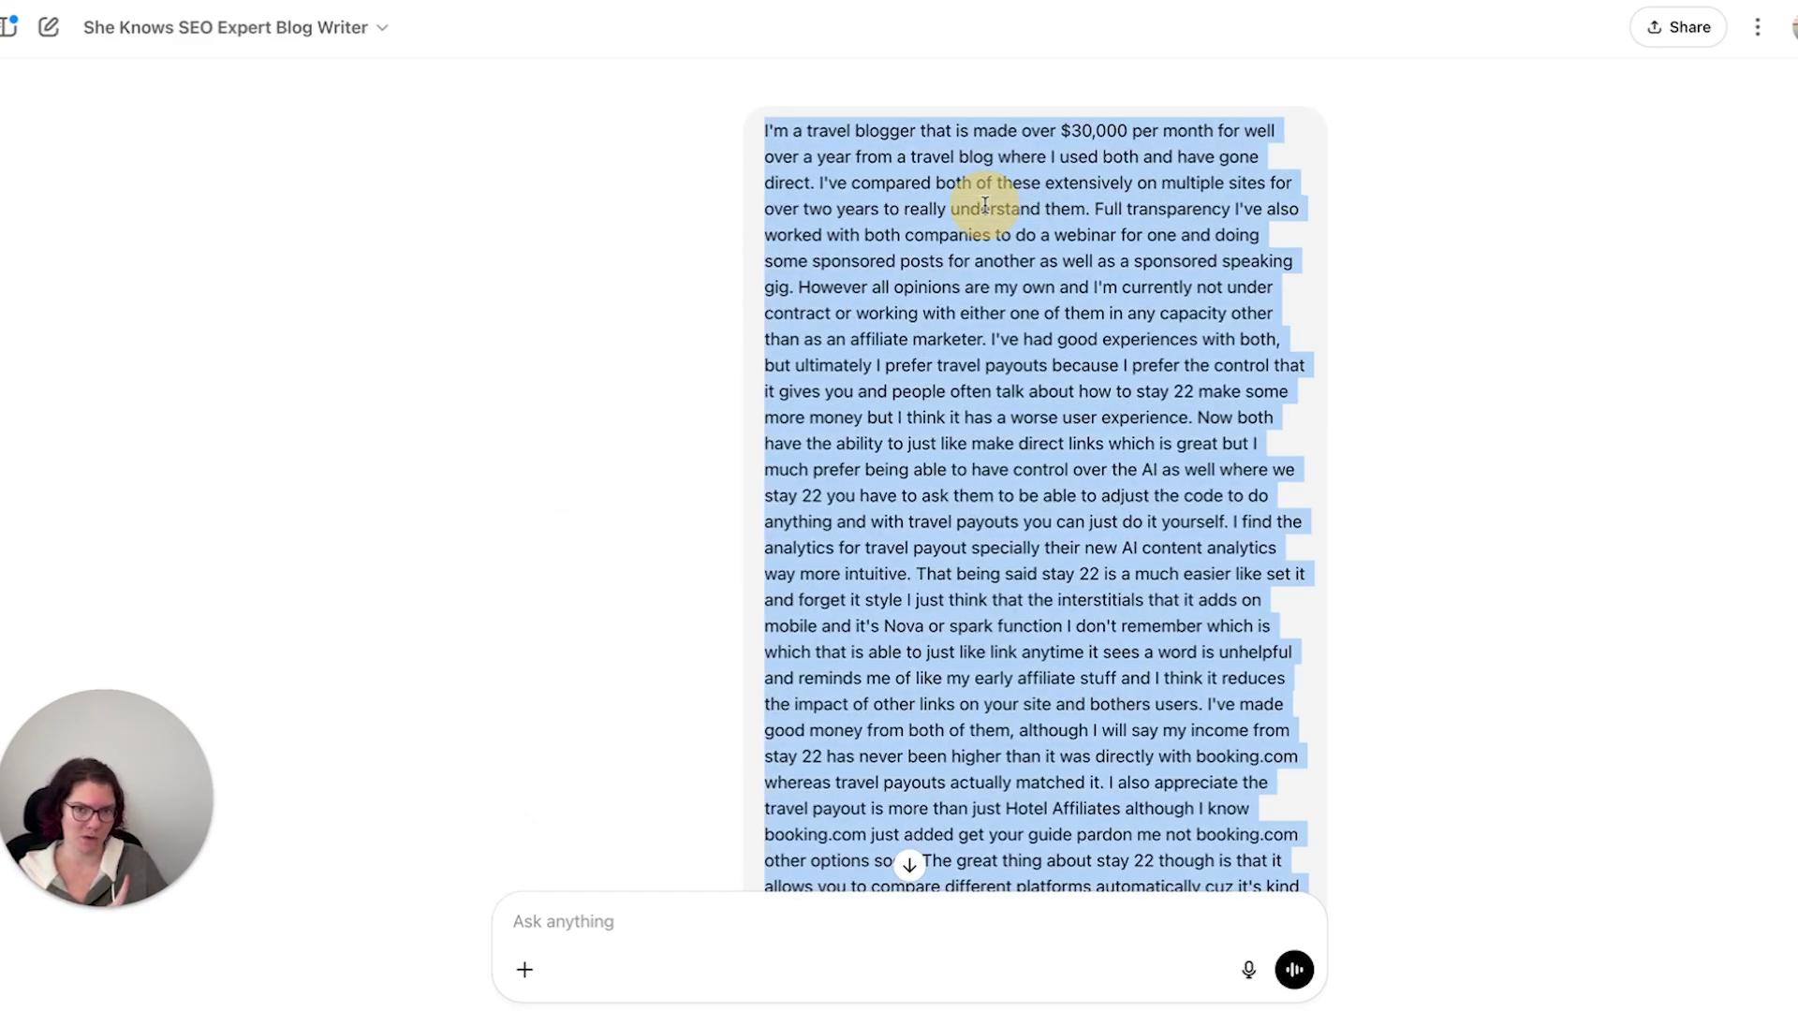
click(1070, 253)
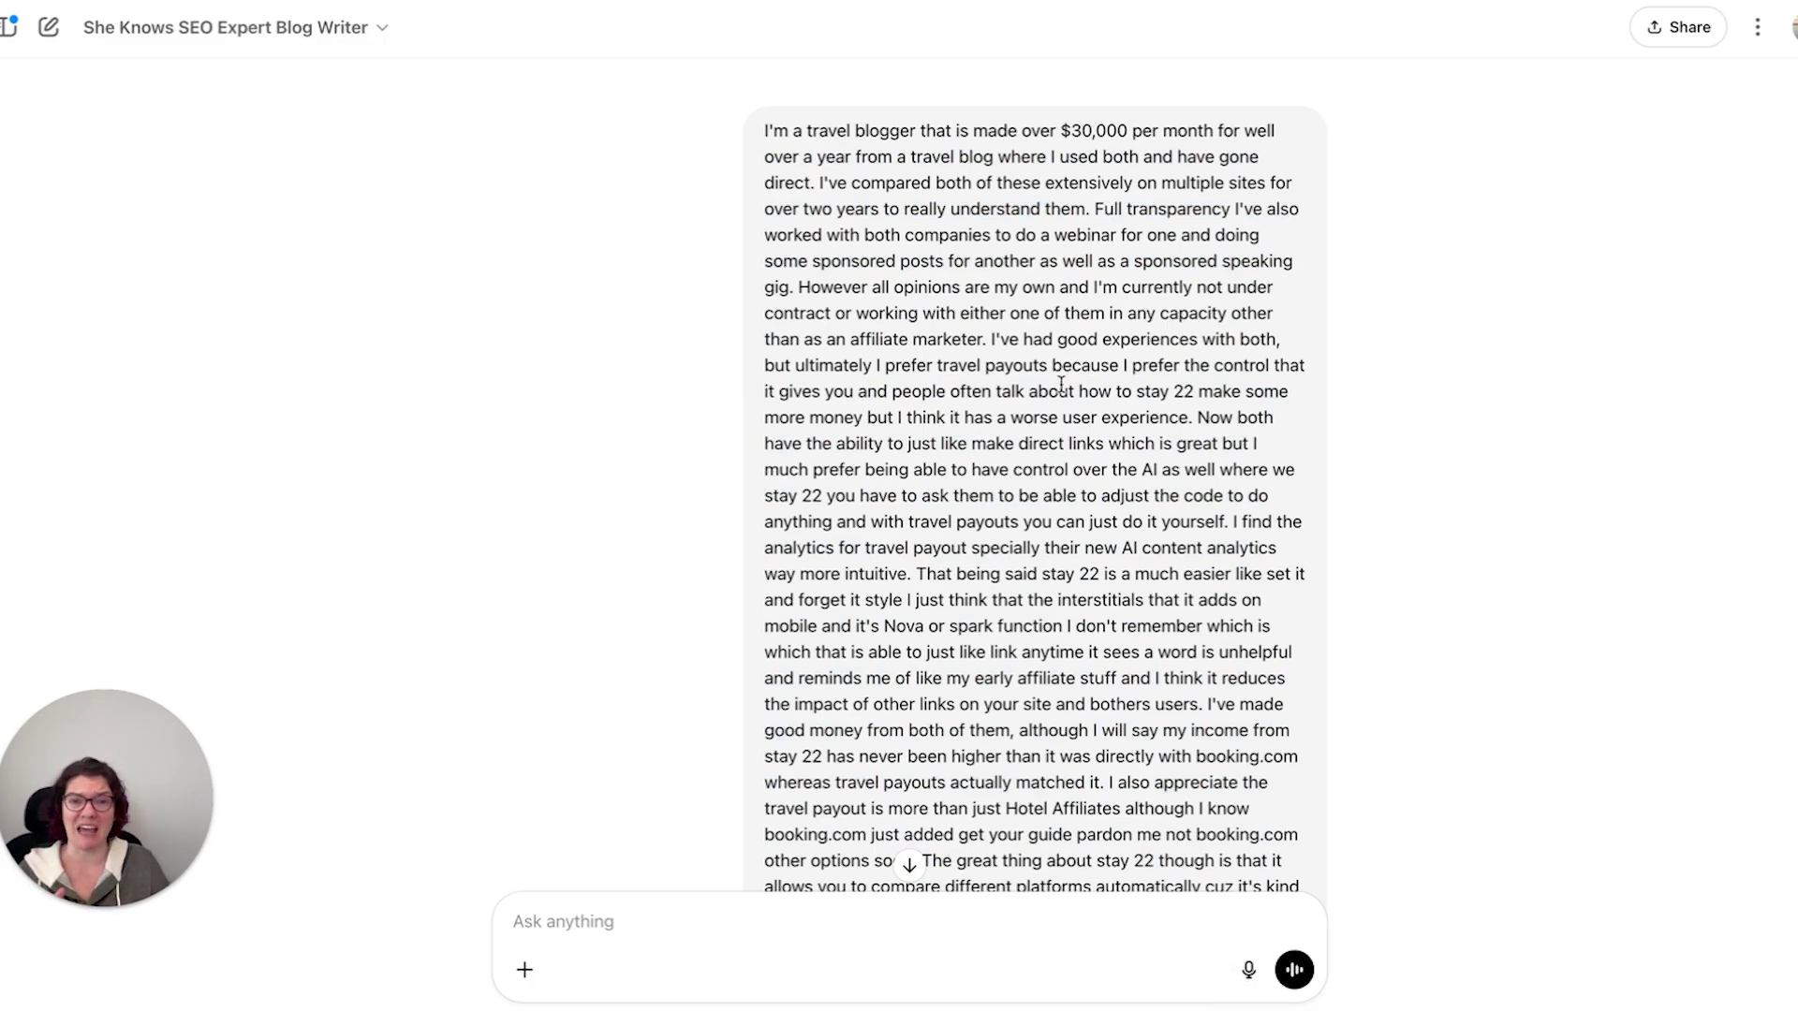
Scroll down to the GPT's Step 4 suggested SEO outline for the Travelpayouts vs Stay22 post.
scroll(1062, 385, down, 2)
scroll(1000, 394, down, 2)
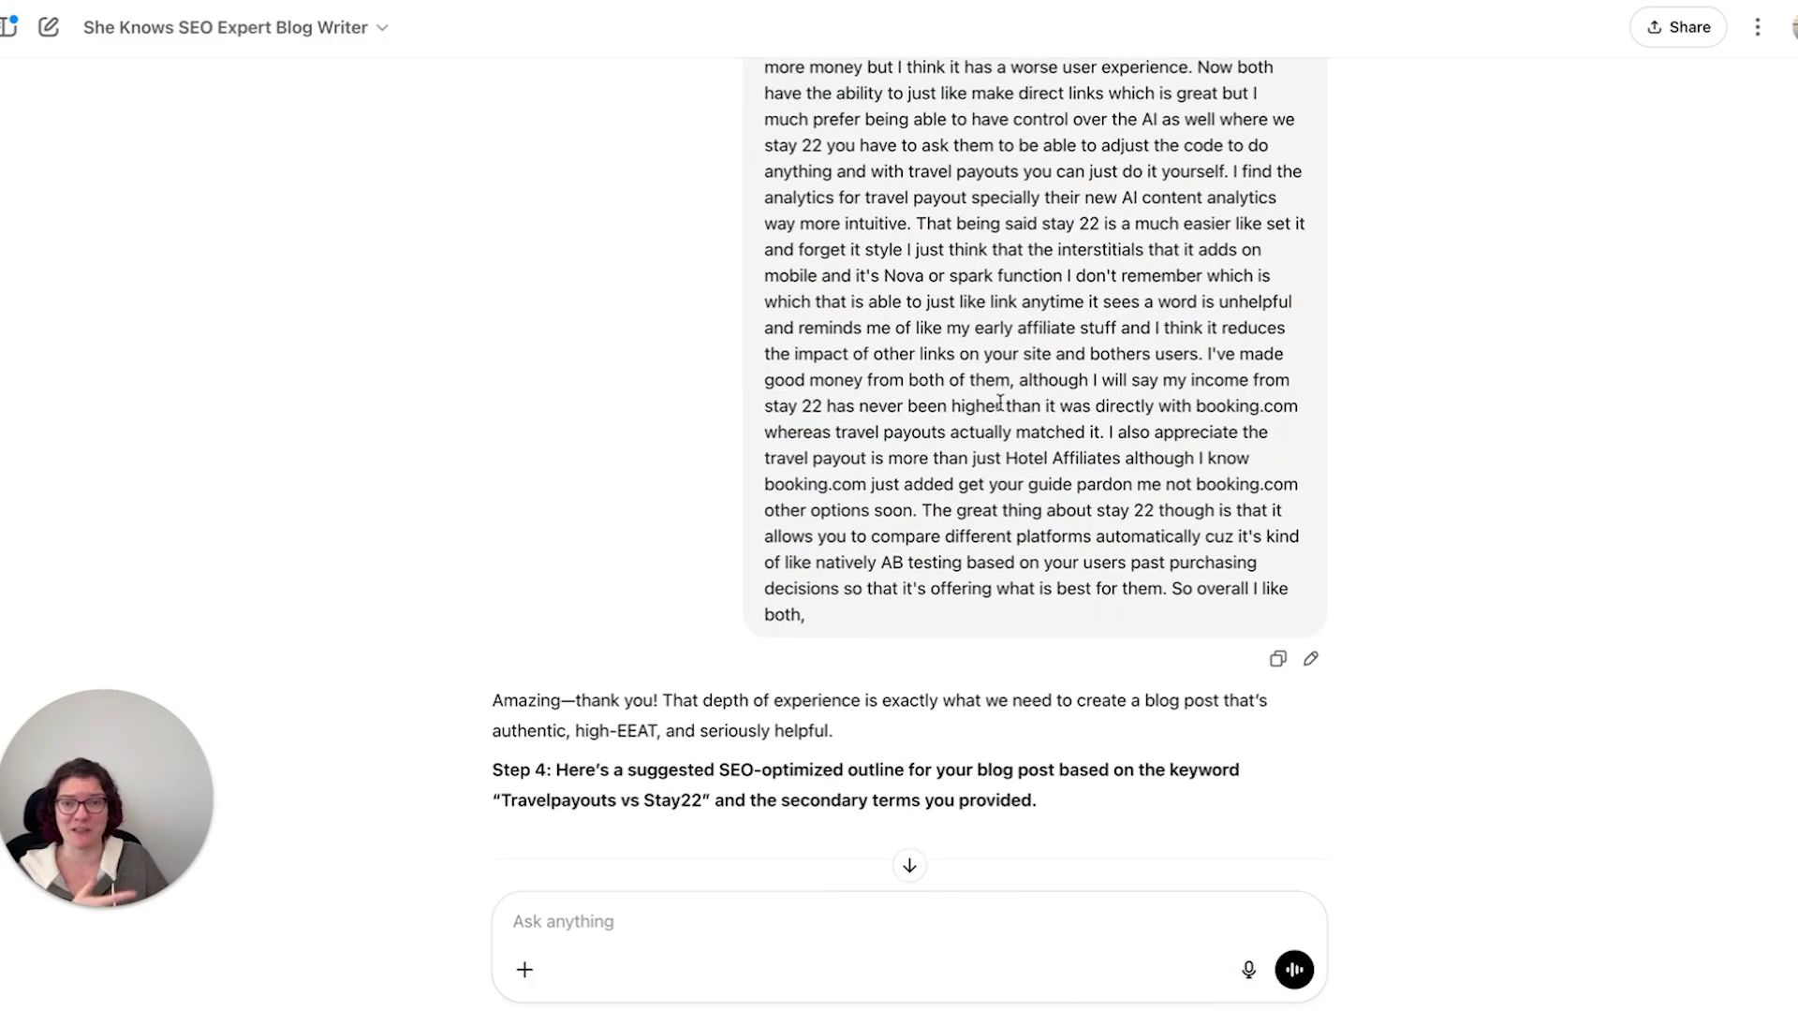
scroll(1000, 413, down, 1)
scroll(1000, 413, down, 4)
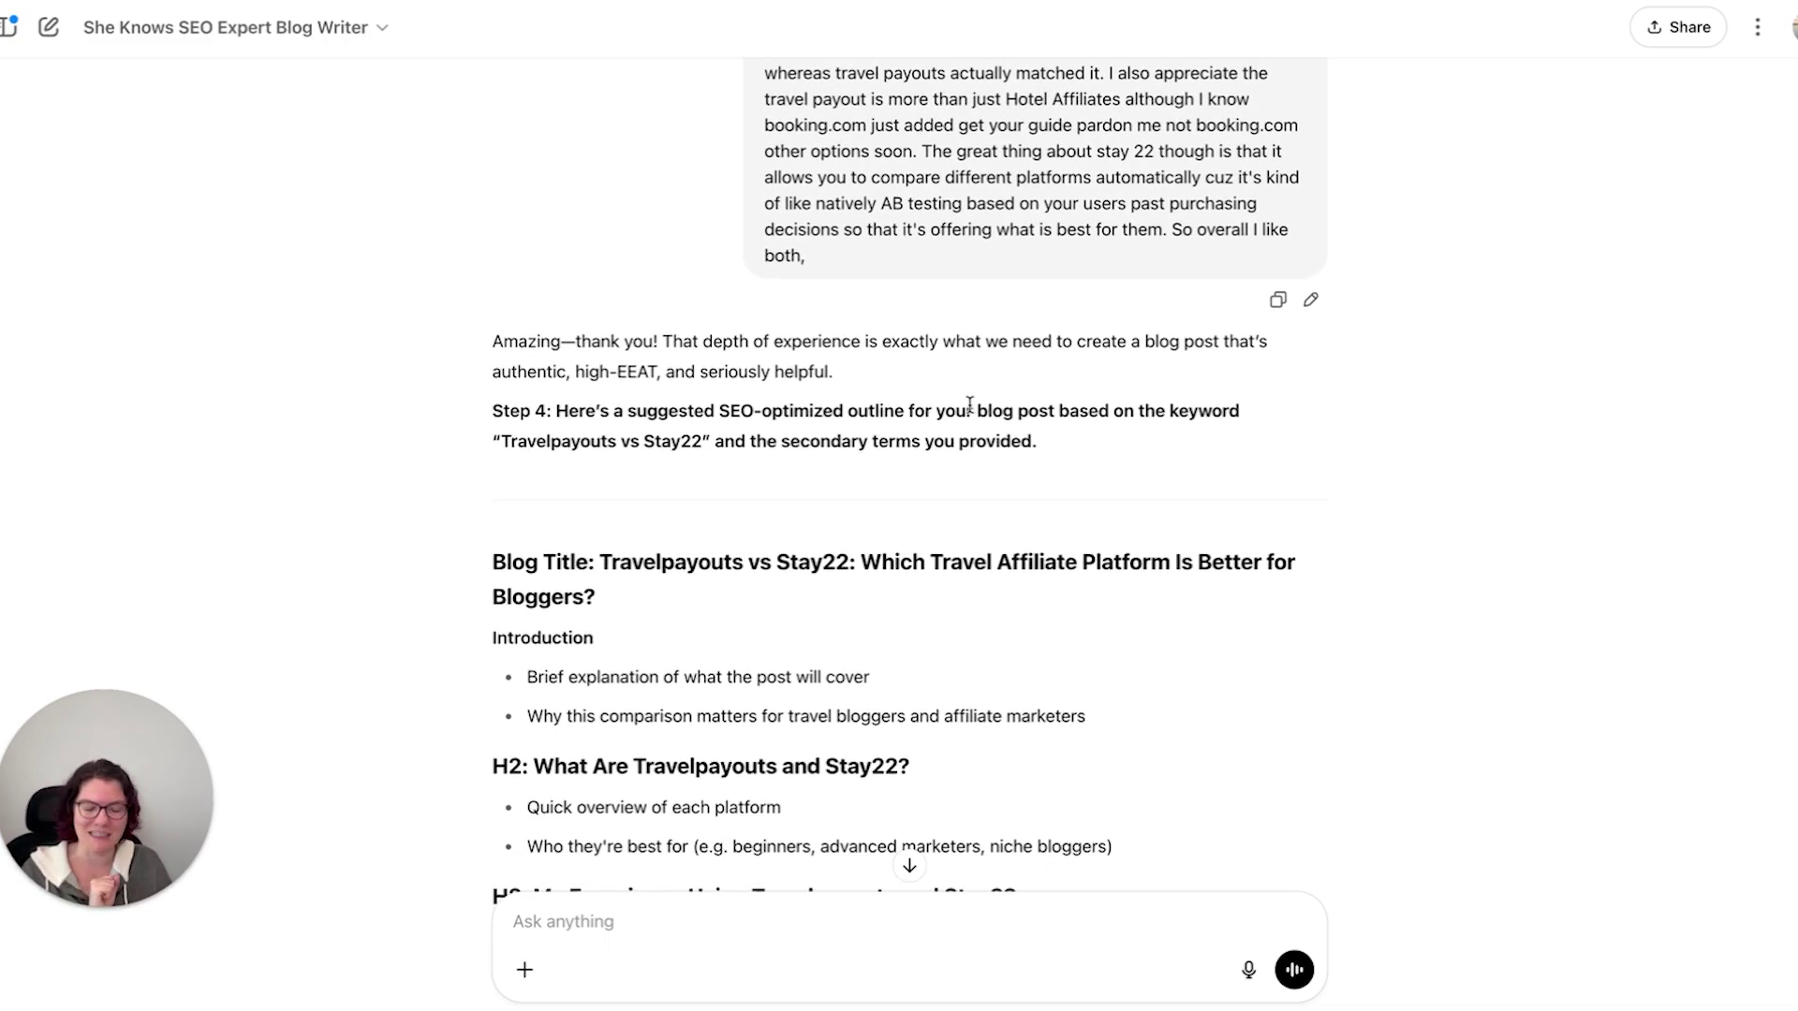
scroll(791, 855, down, 1)
scroll(715, 389, down, 3)
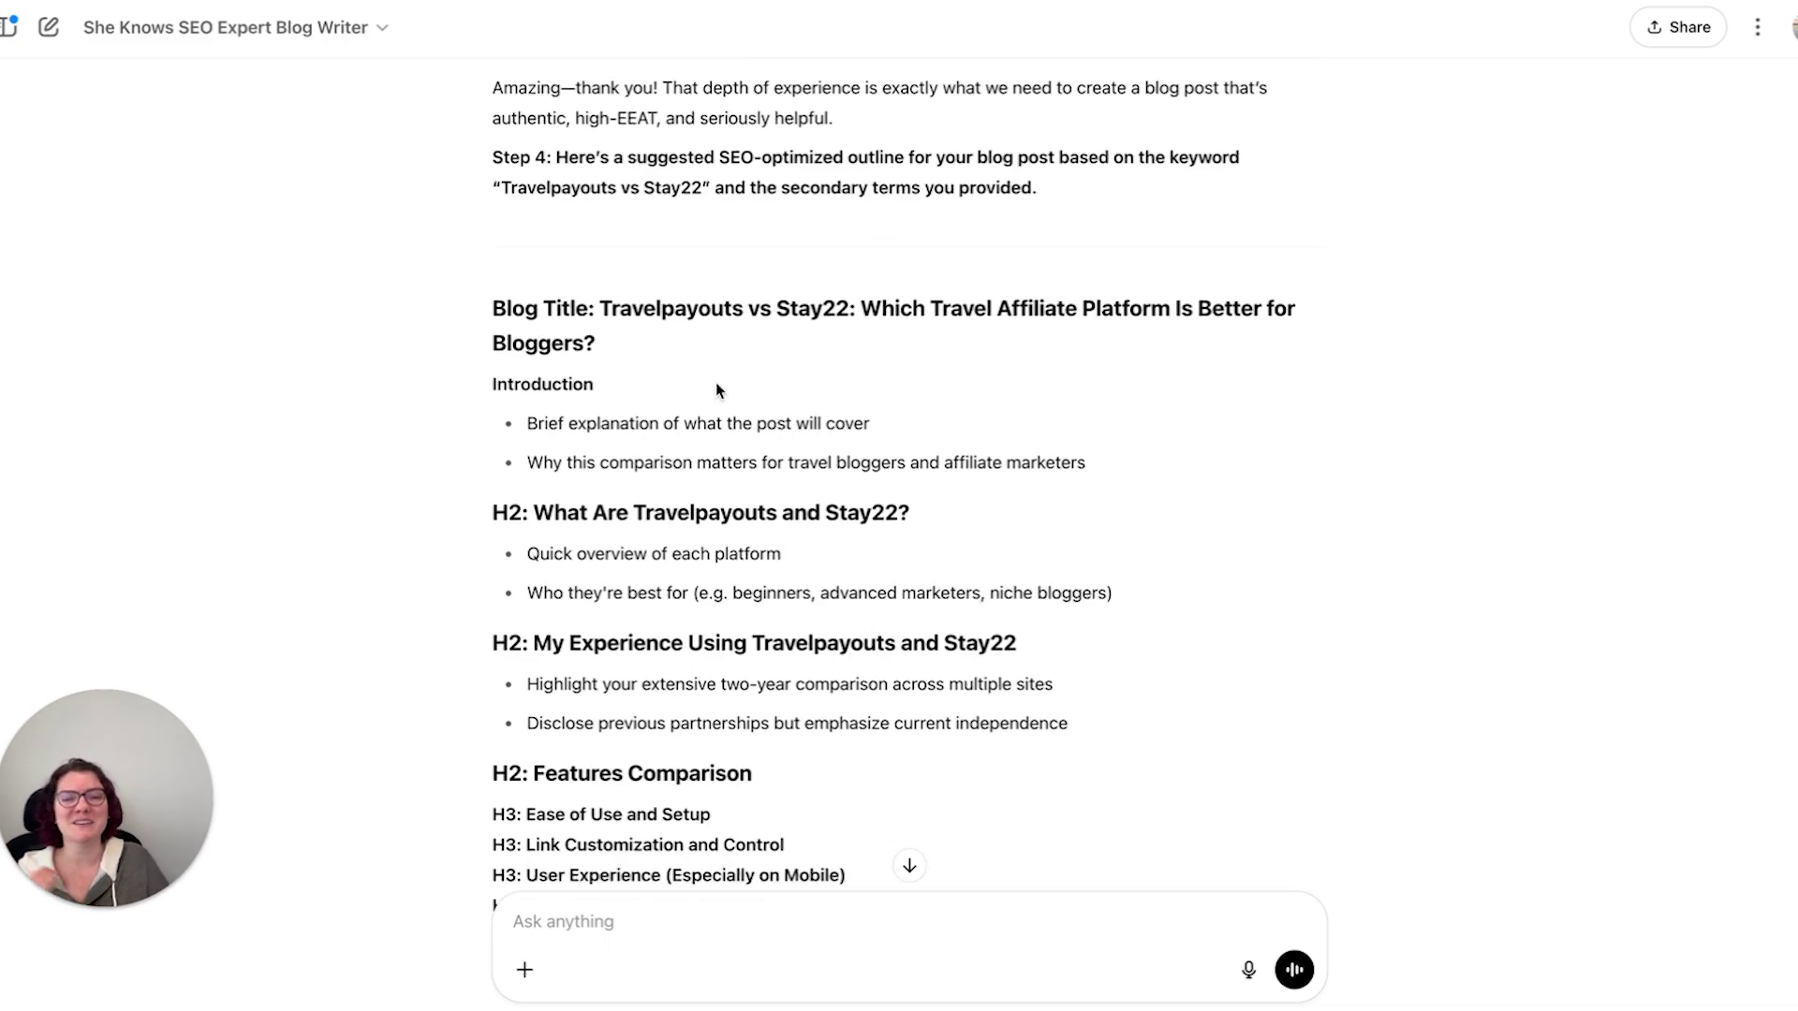
scroll(717, 384, down, 15)
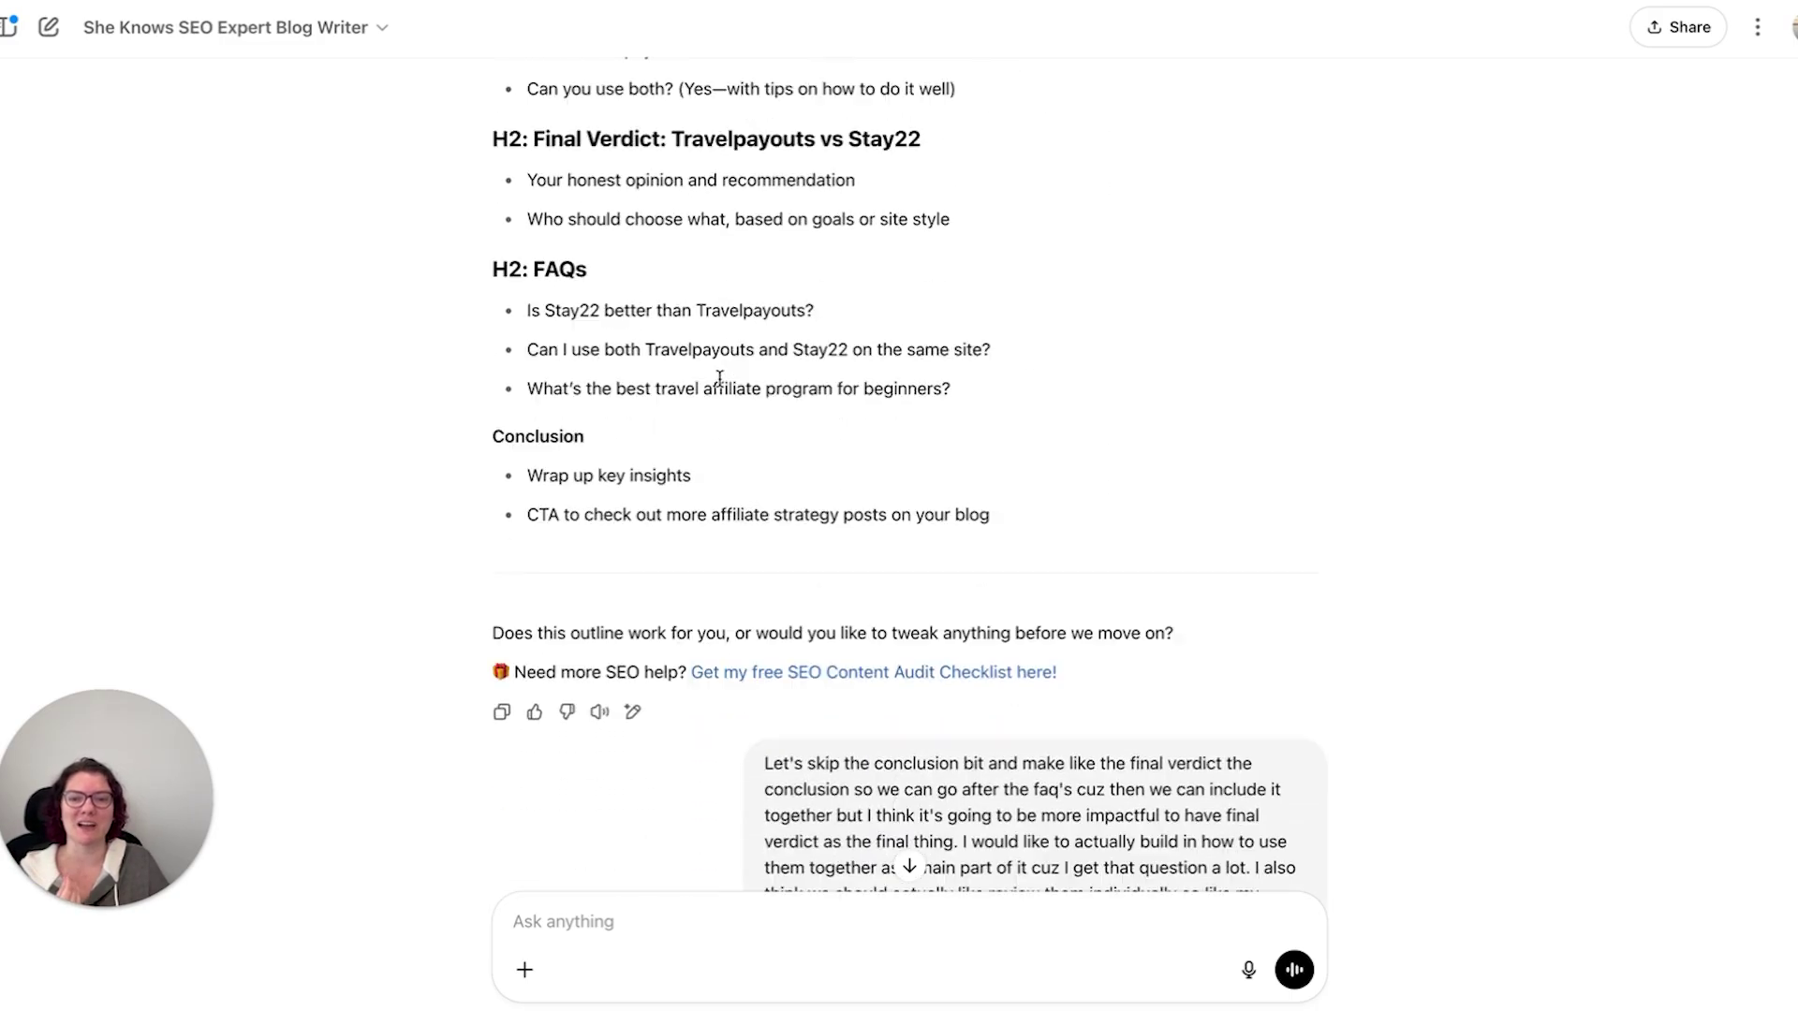
Scroll through the revised outline and highlight the introduction draft's first paragraph.
scroll(719, 384, down, 10)
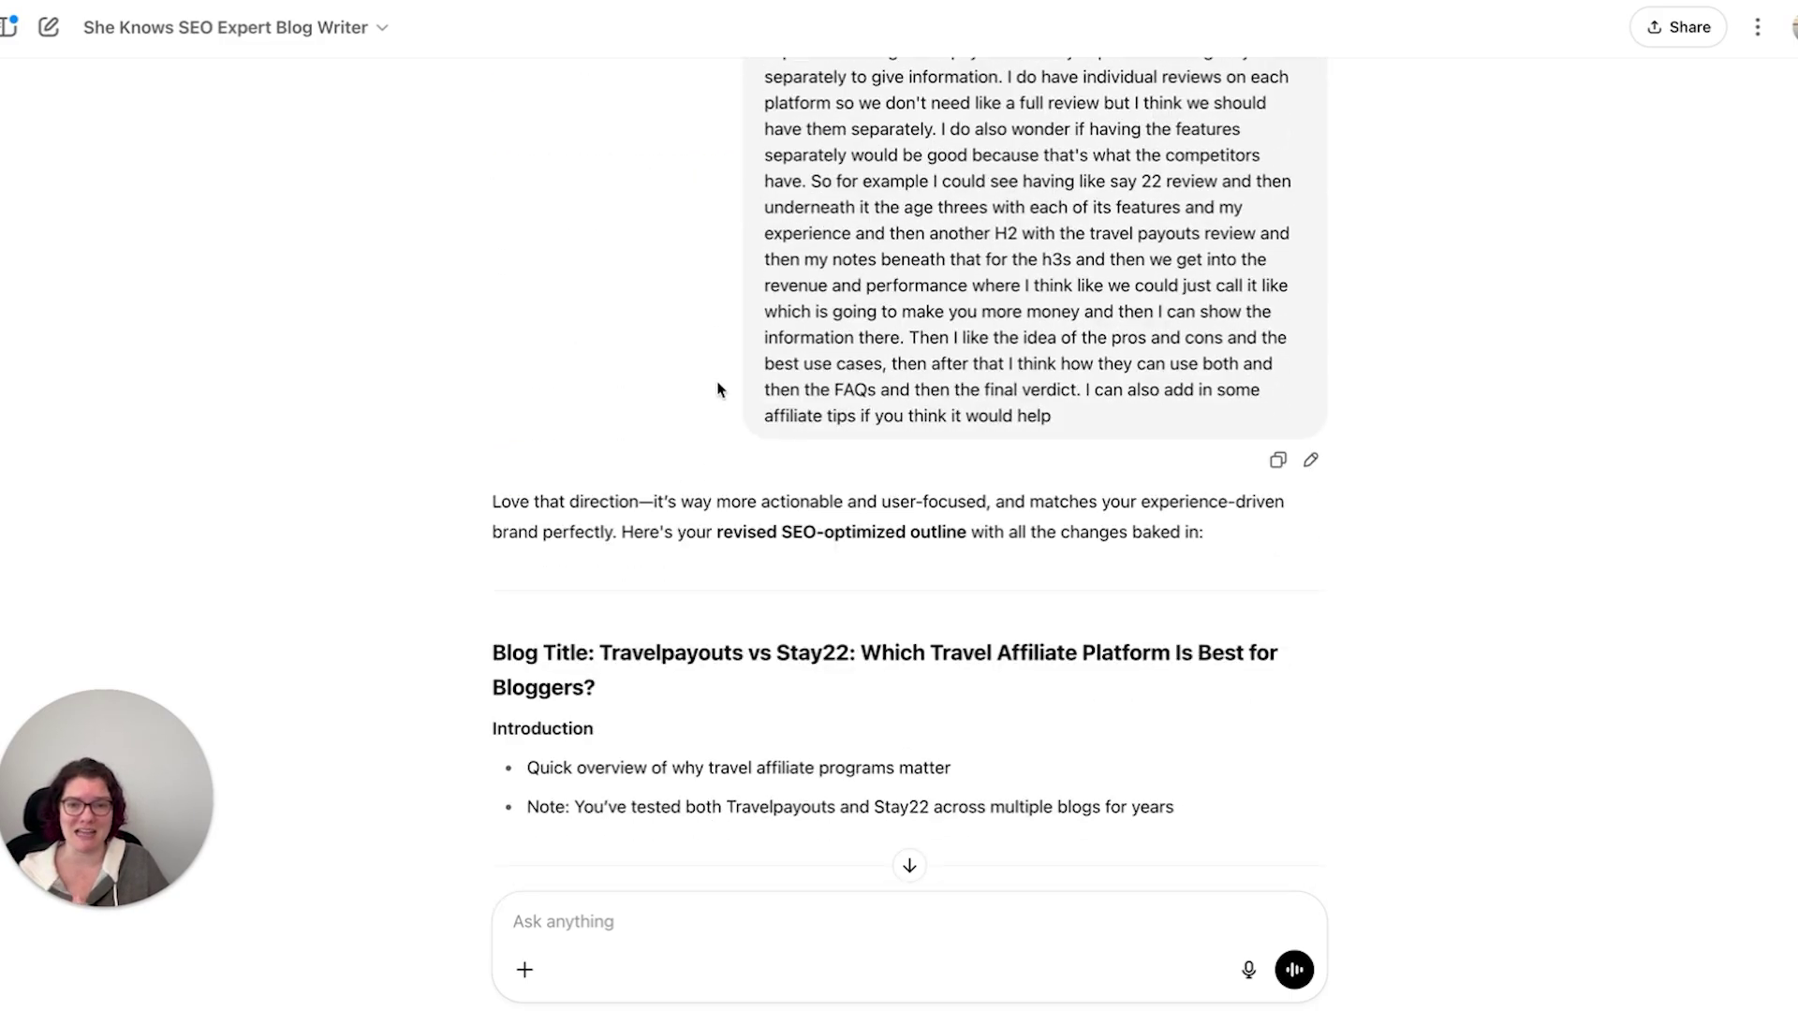
scroll(717, 389, down, 9)
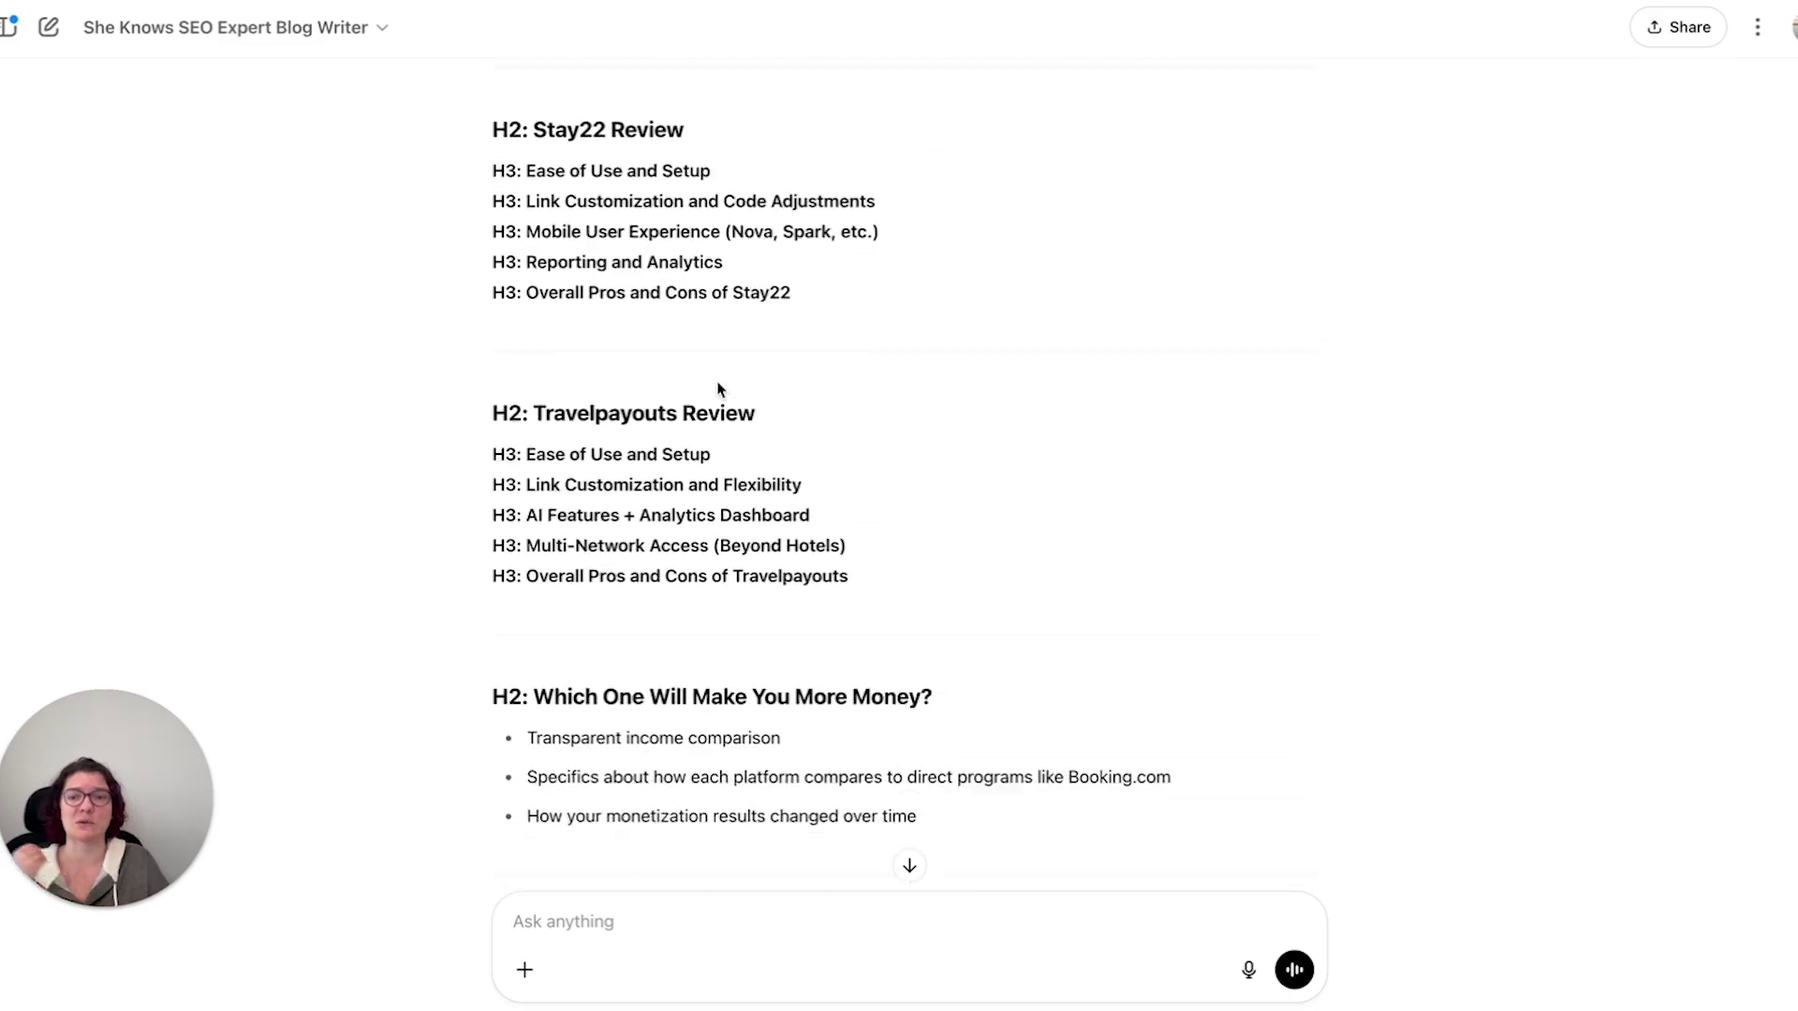
scroll(718, 389, down, 15)
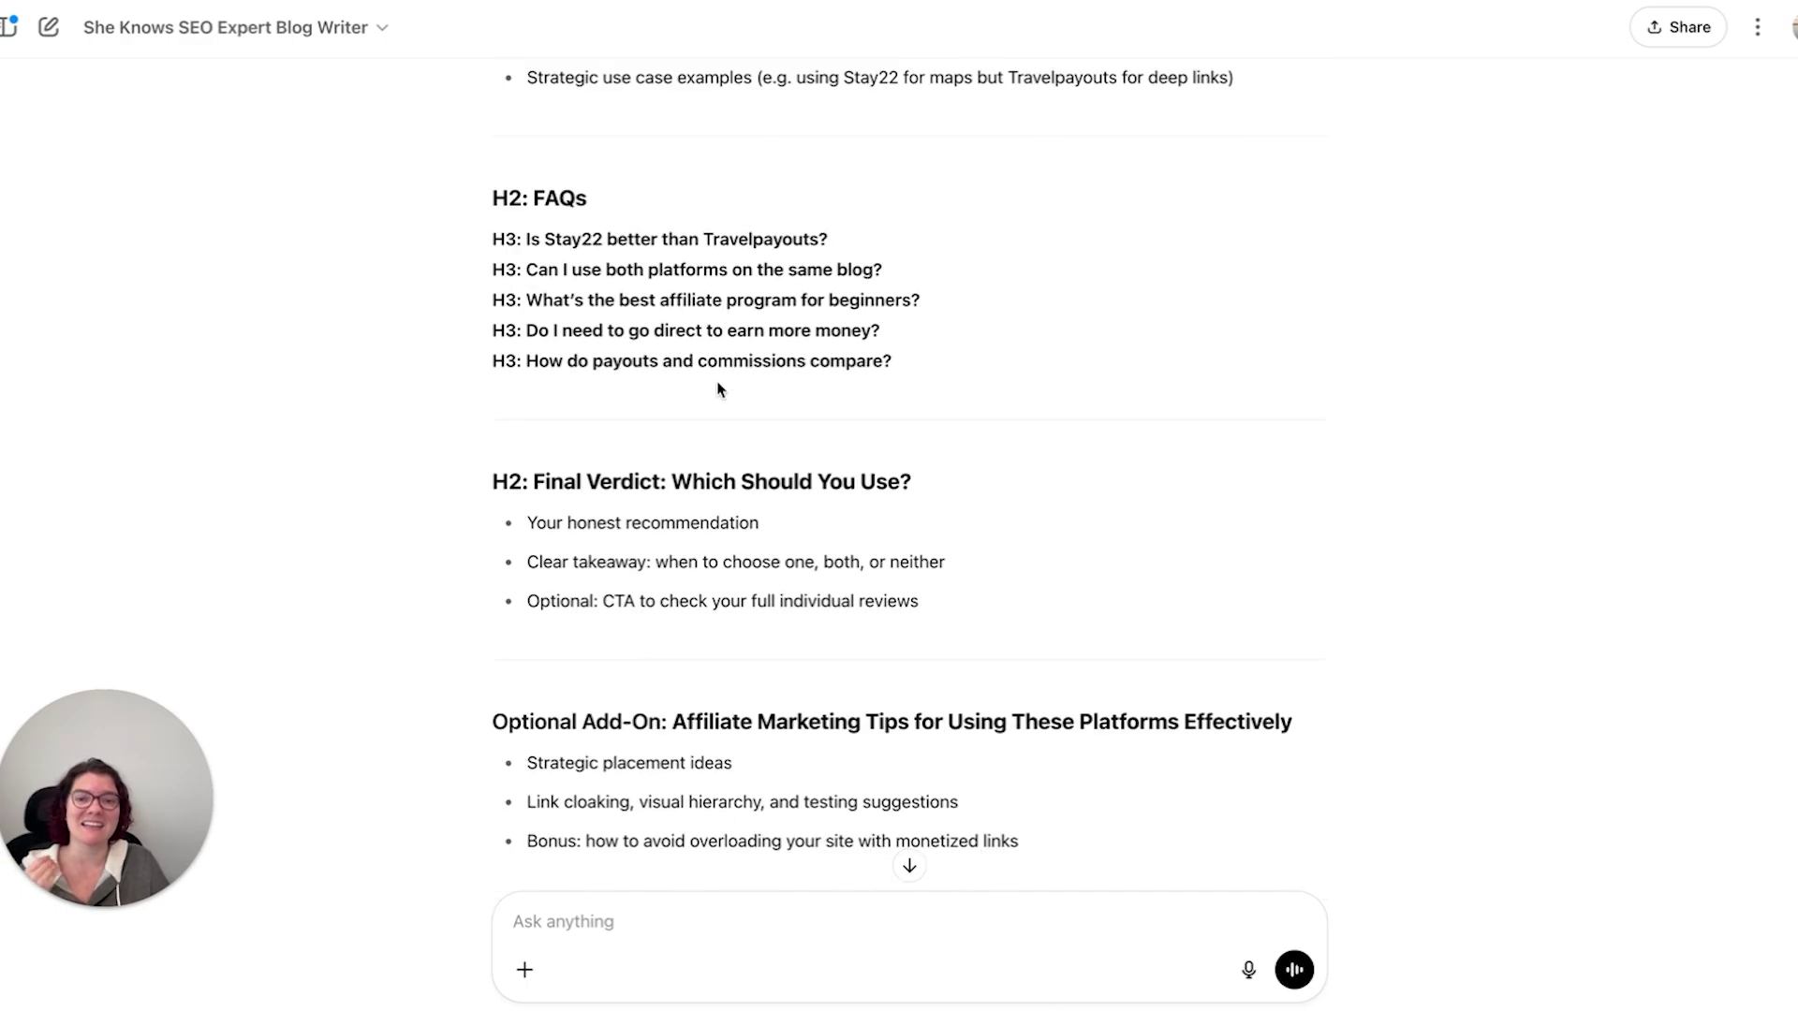
scroll(719, 390, down, 8)
scroll(719, 389, down, 2)
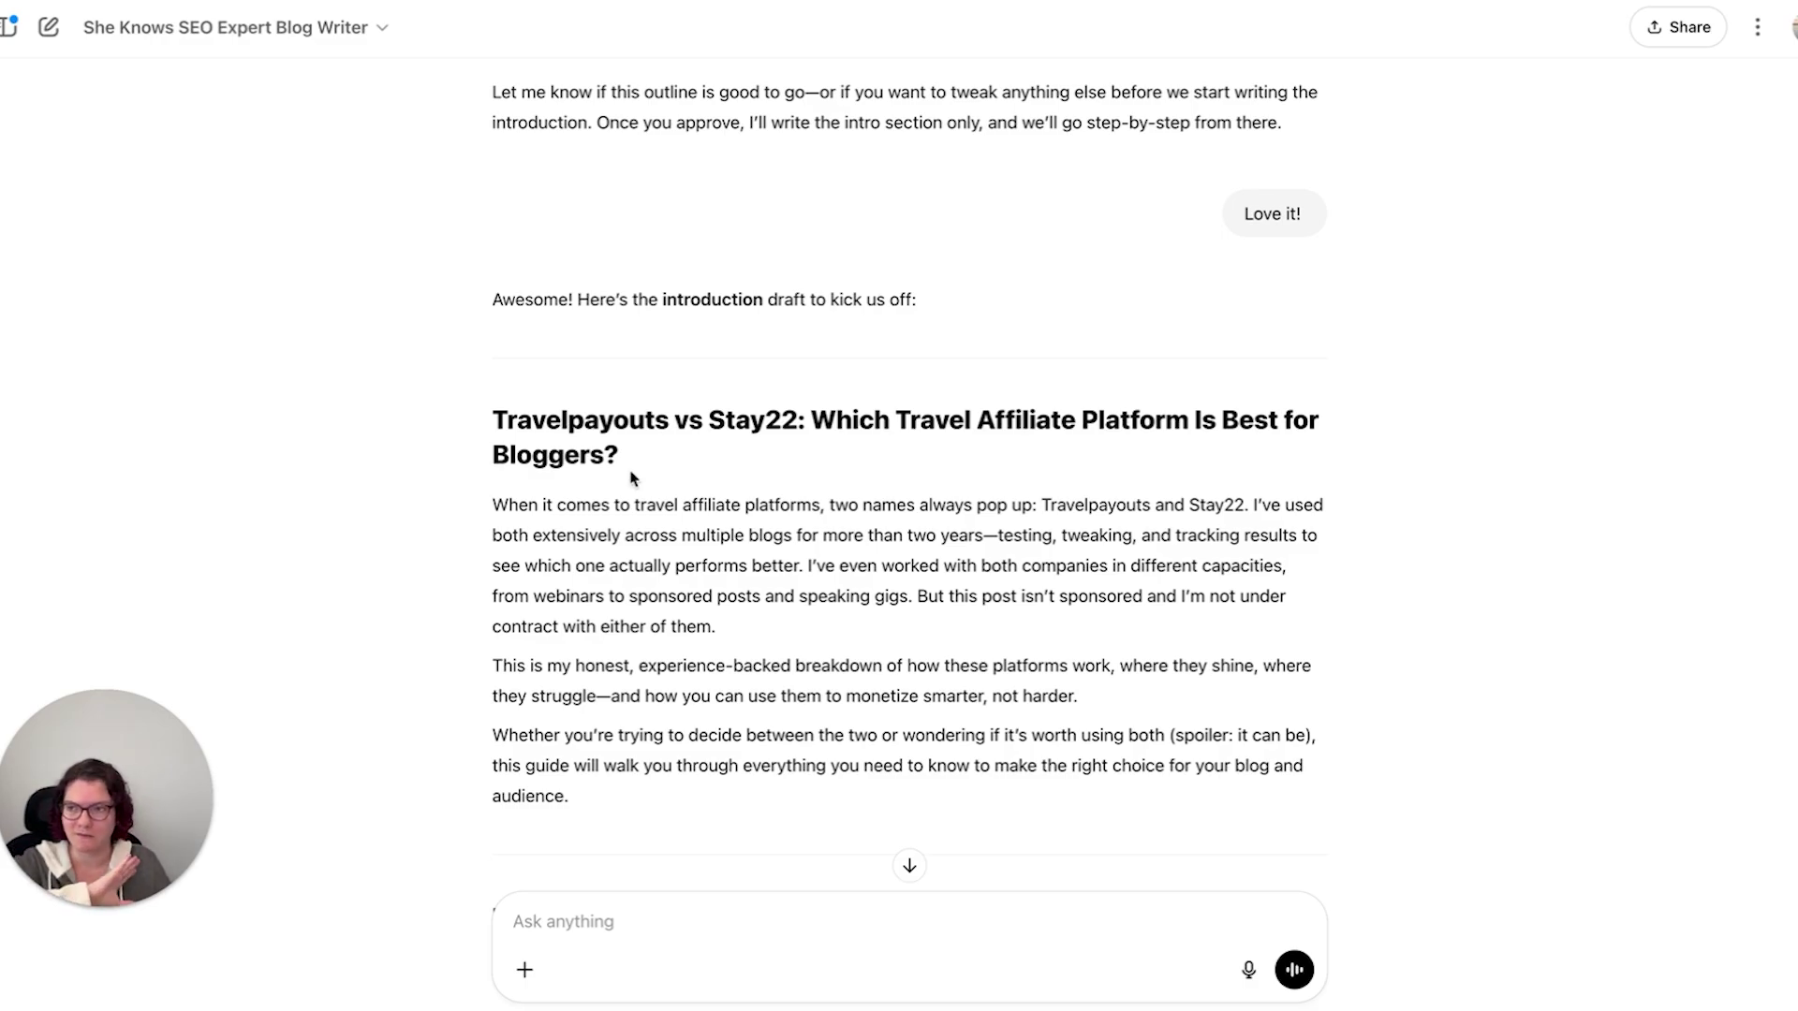
triple_click(630, 579)
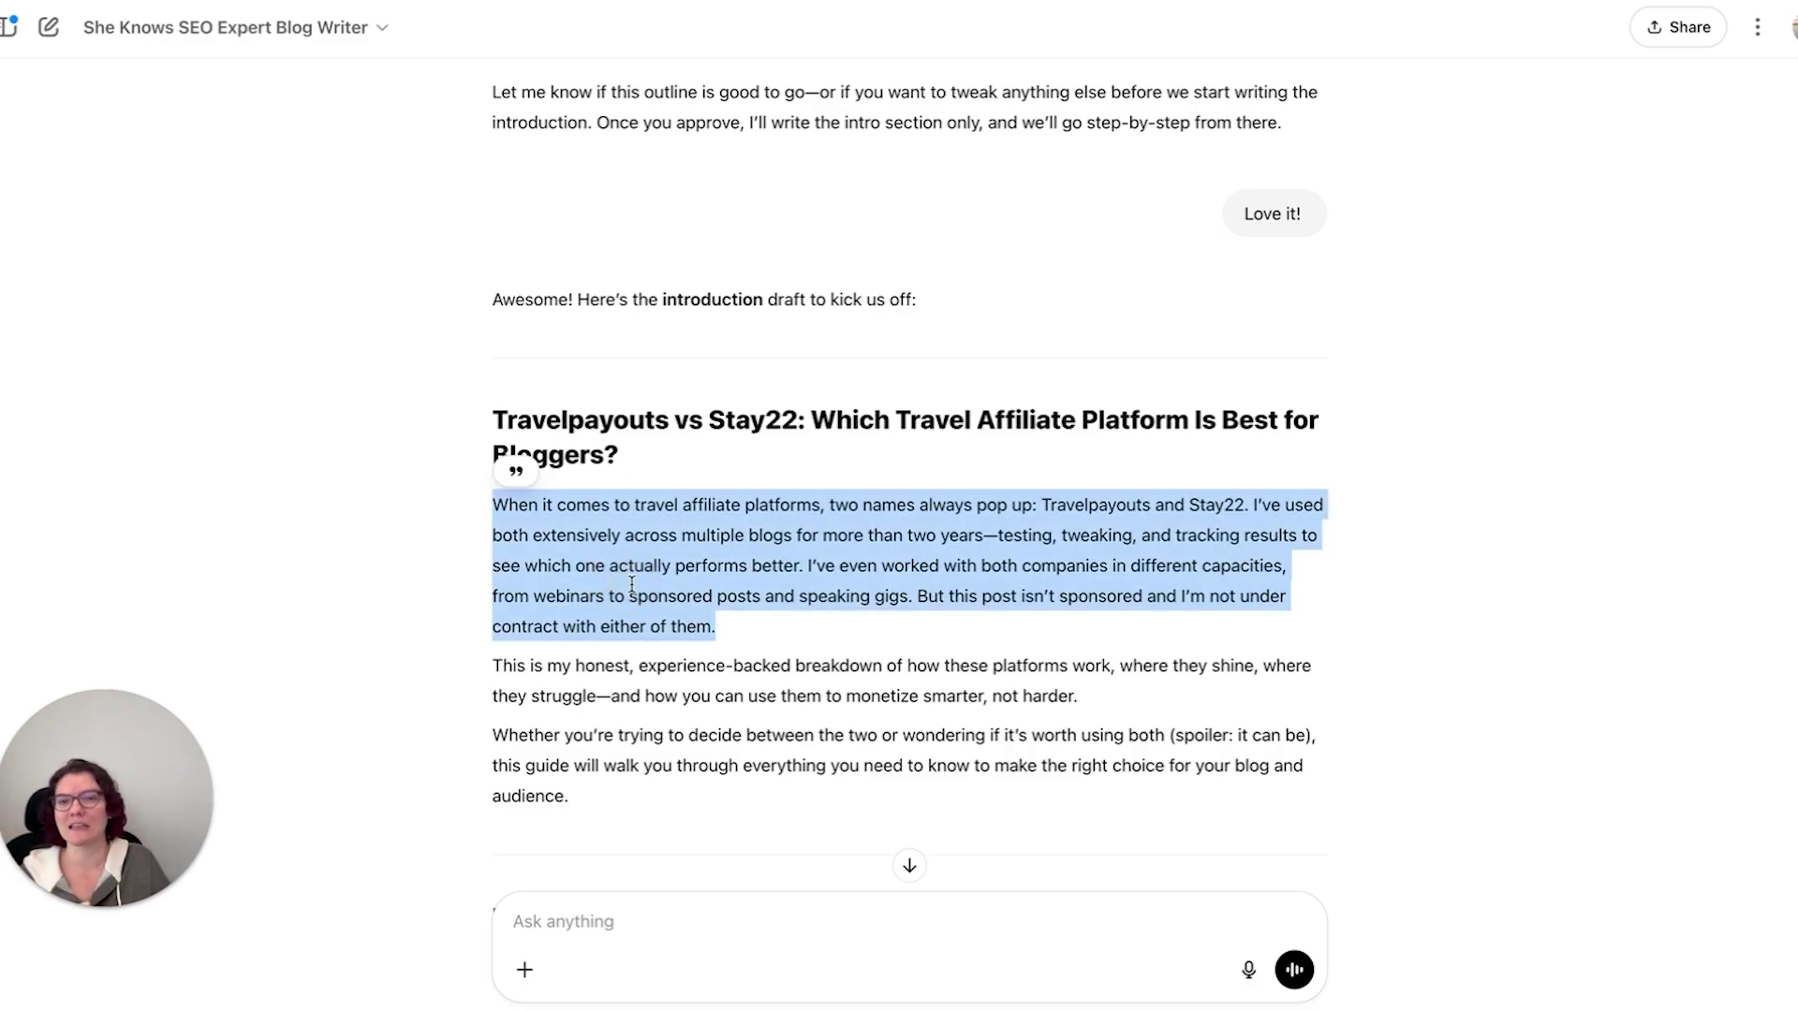
click(683, 590)
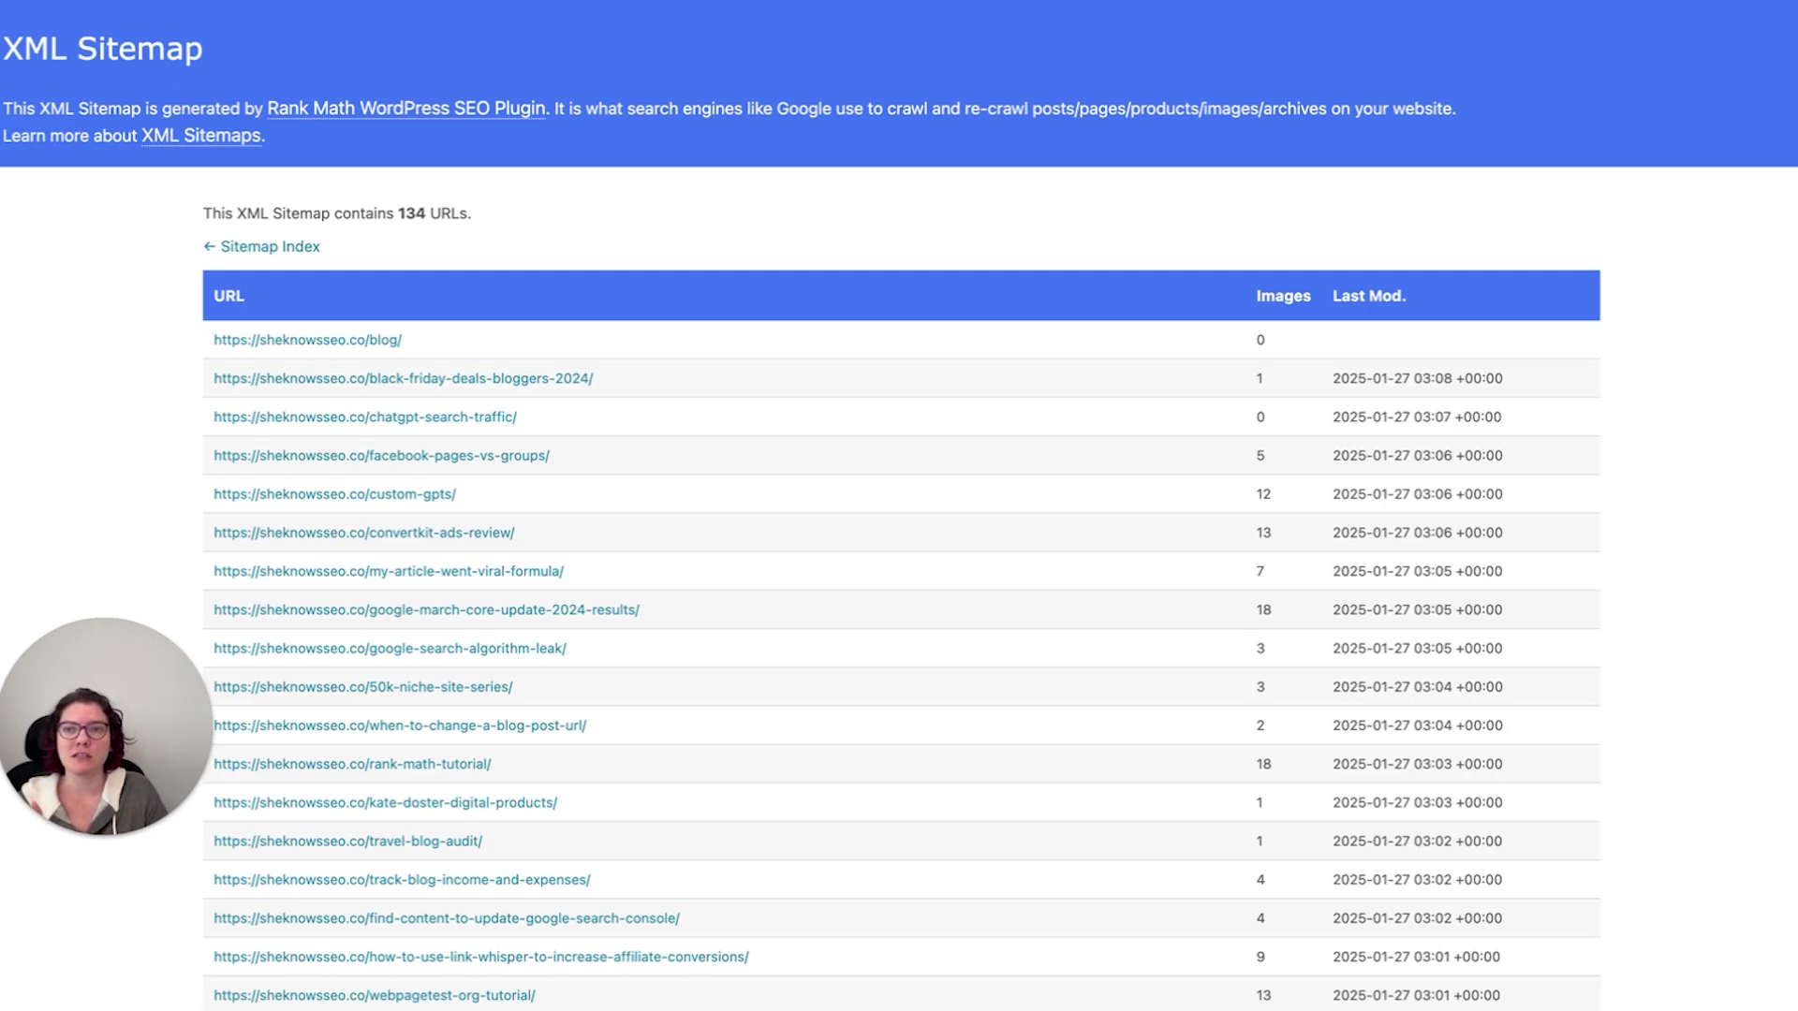
Open the post sitemap with 134 URLs from the sitemap index, then preview and cancel the PDF save.
click(270, 246)
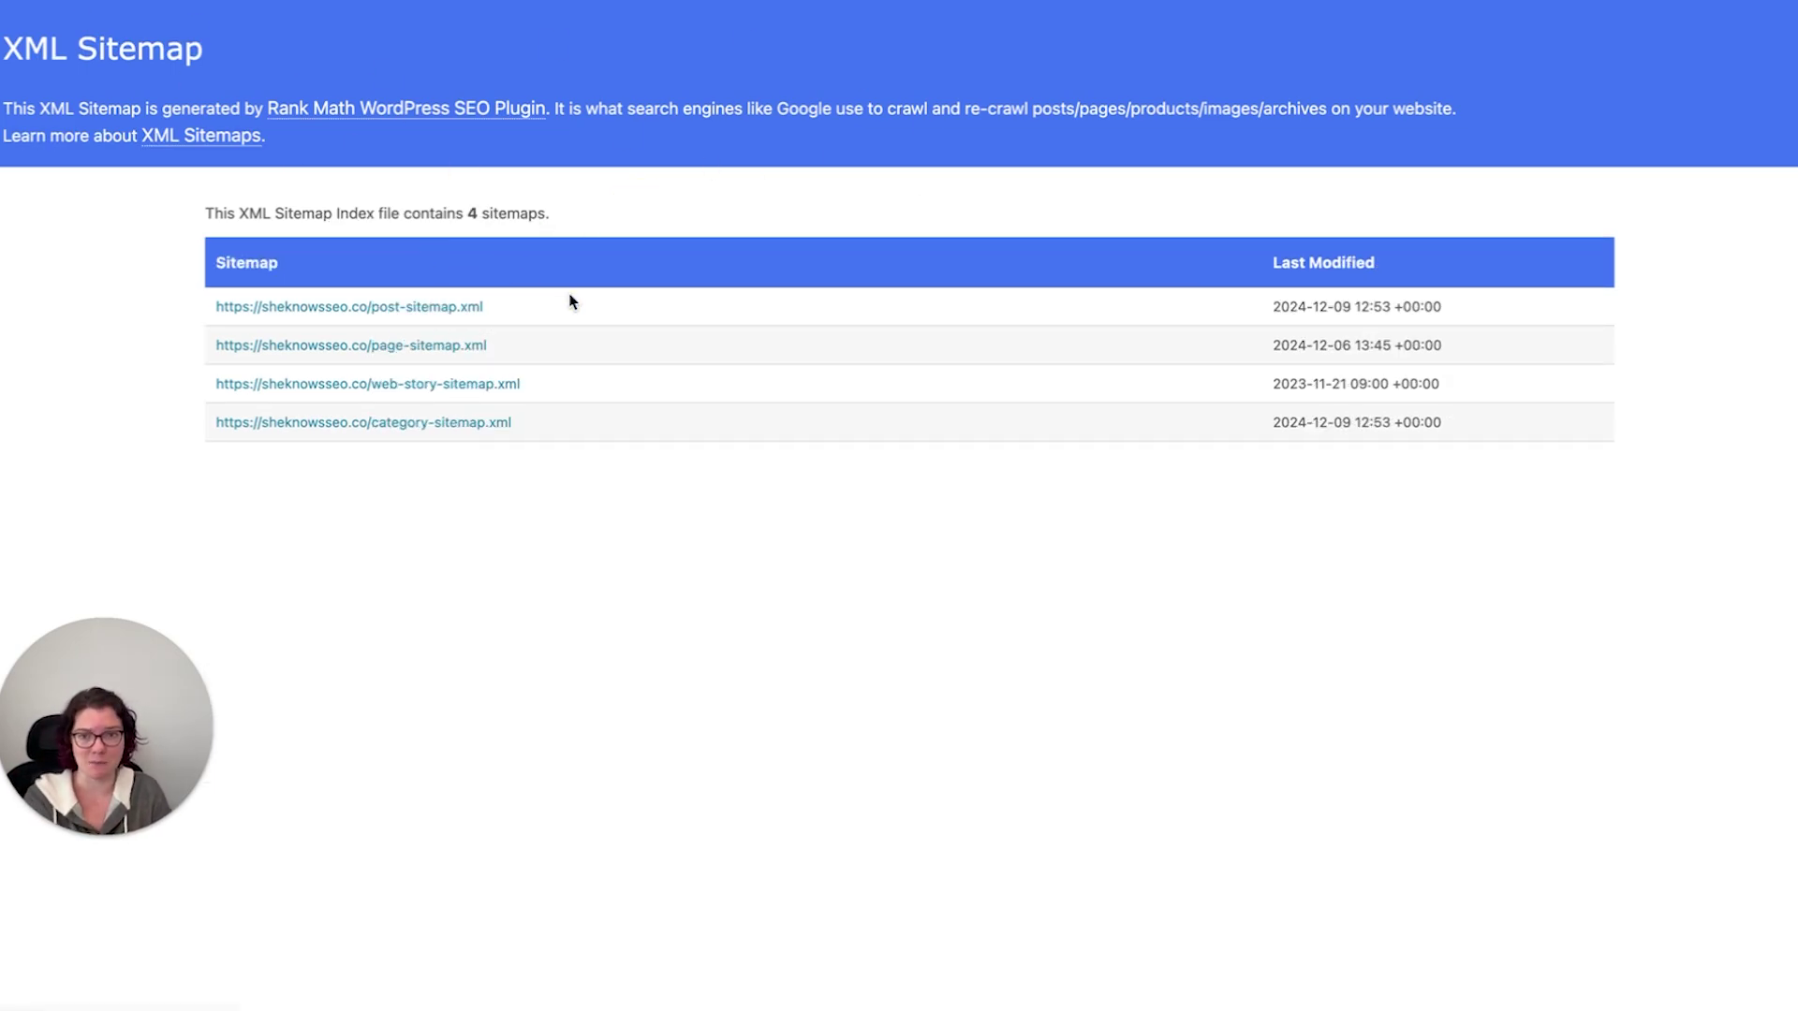
key(super+Left)
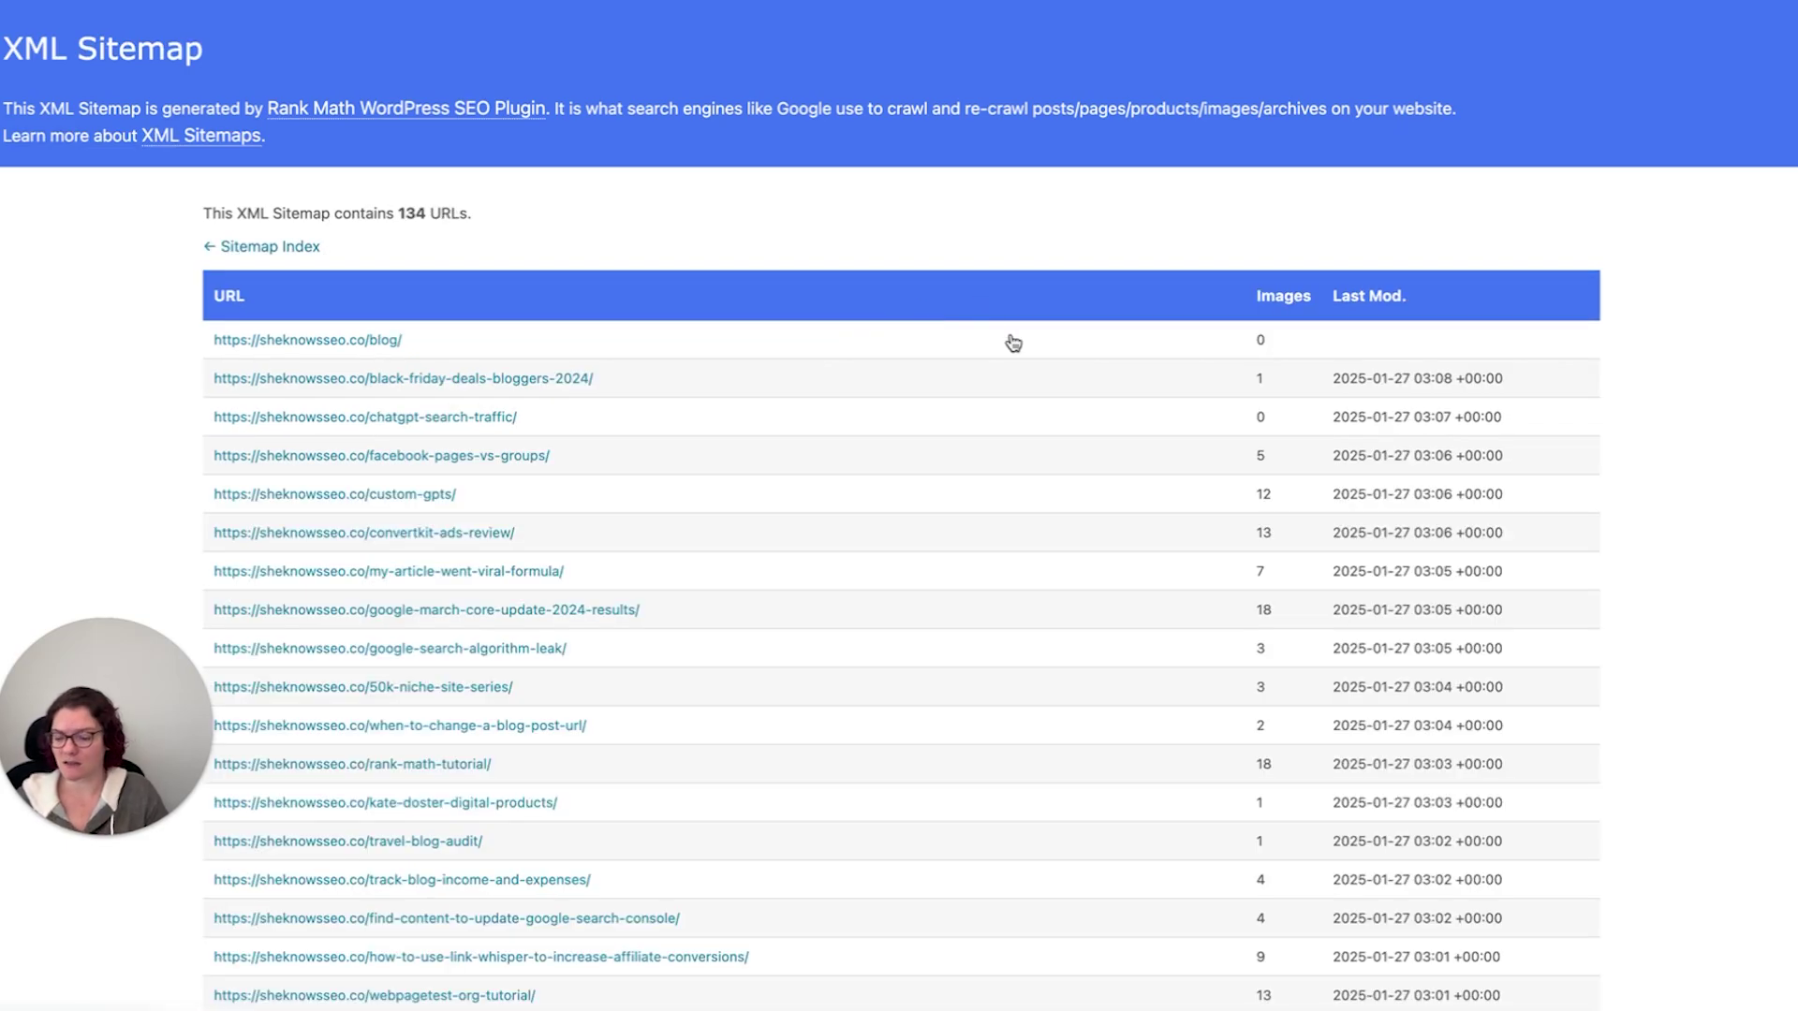
key(super+p)
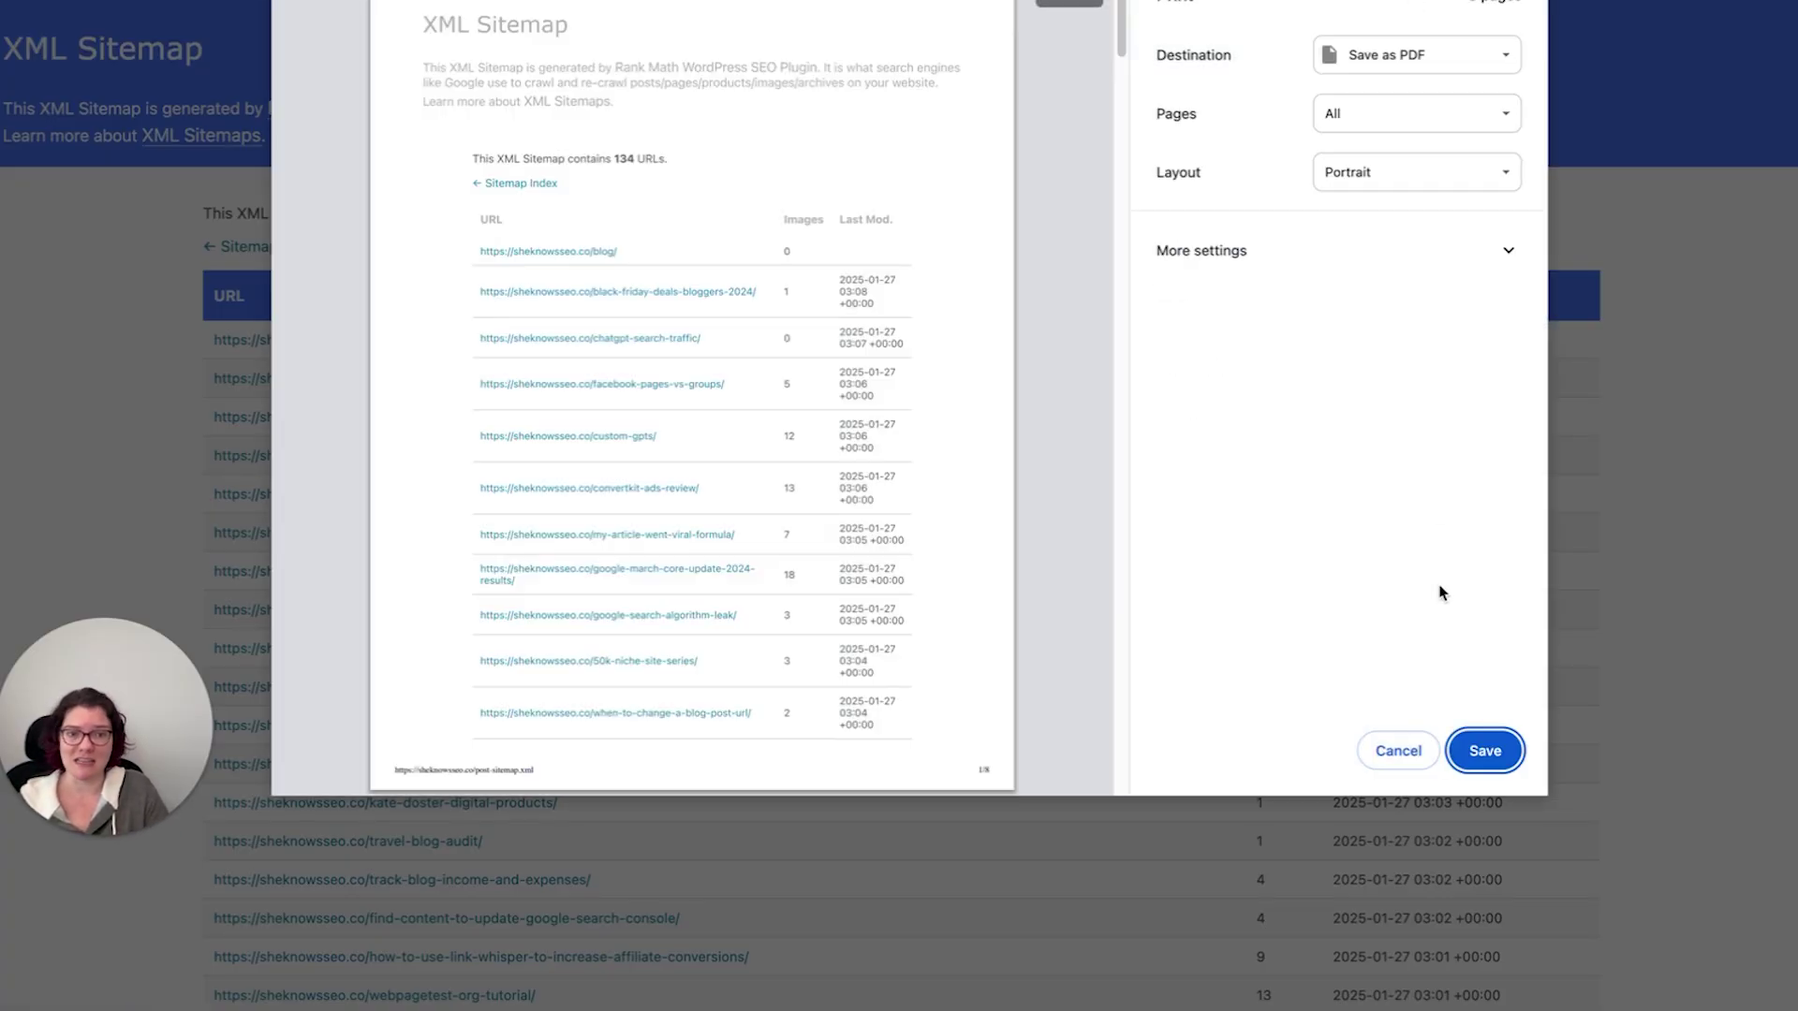
click(1398, 751)
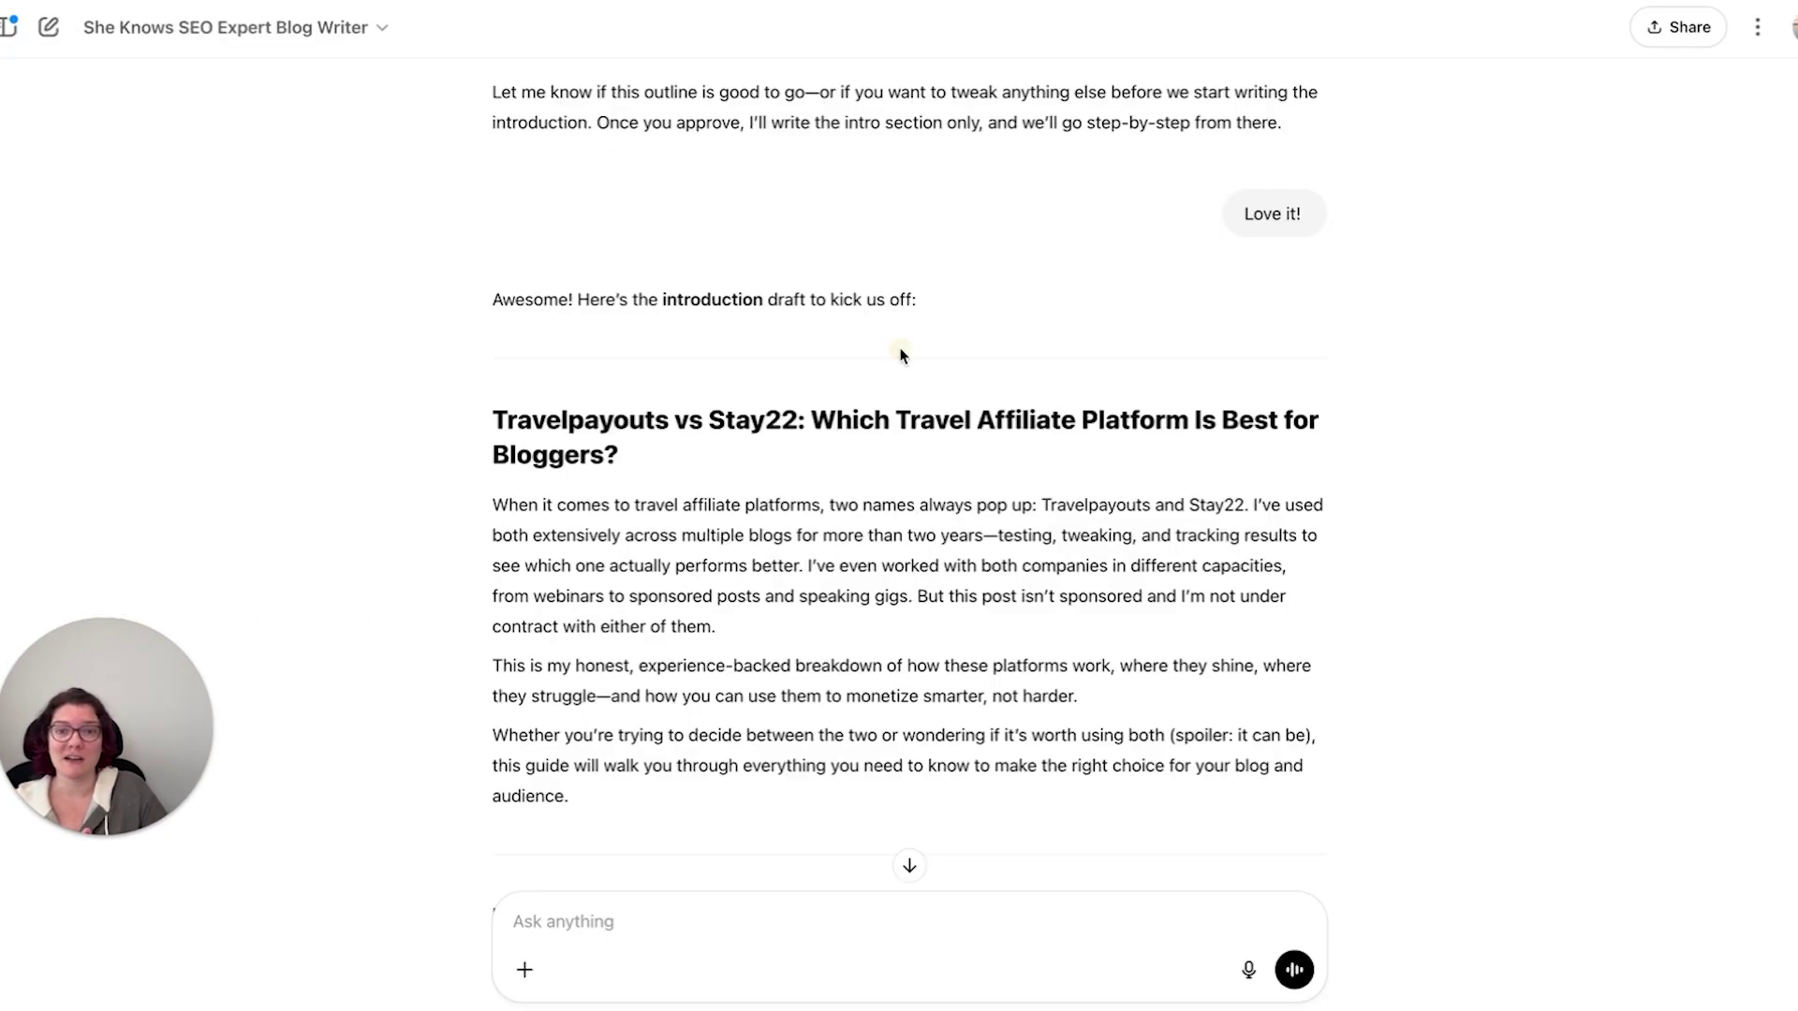
Scroll to the top of the GPT chat and highlight the Step 1 keyword and Step 2 questions.
scroll(915, 369, up, 10)
scroll(915, 370, up, 15)
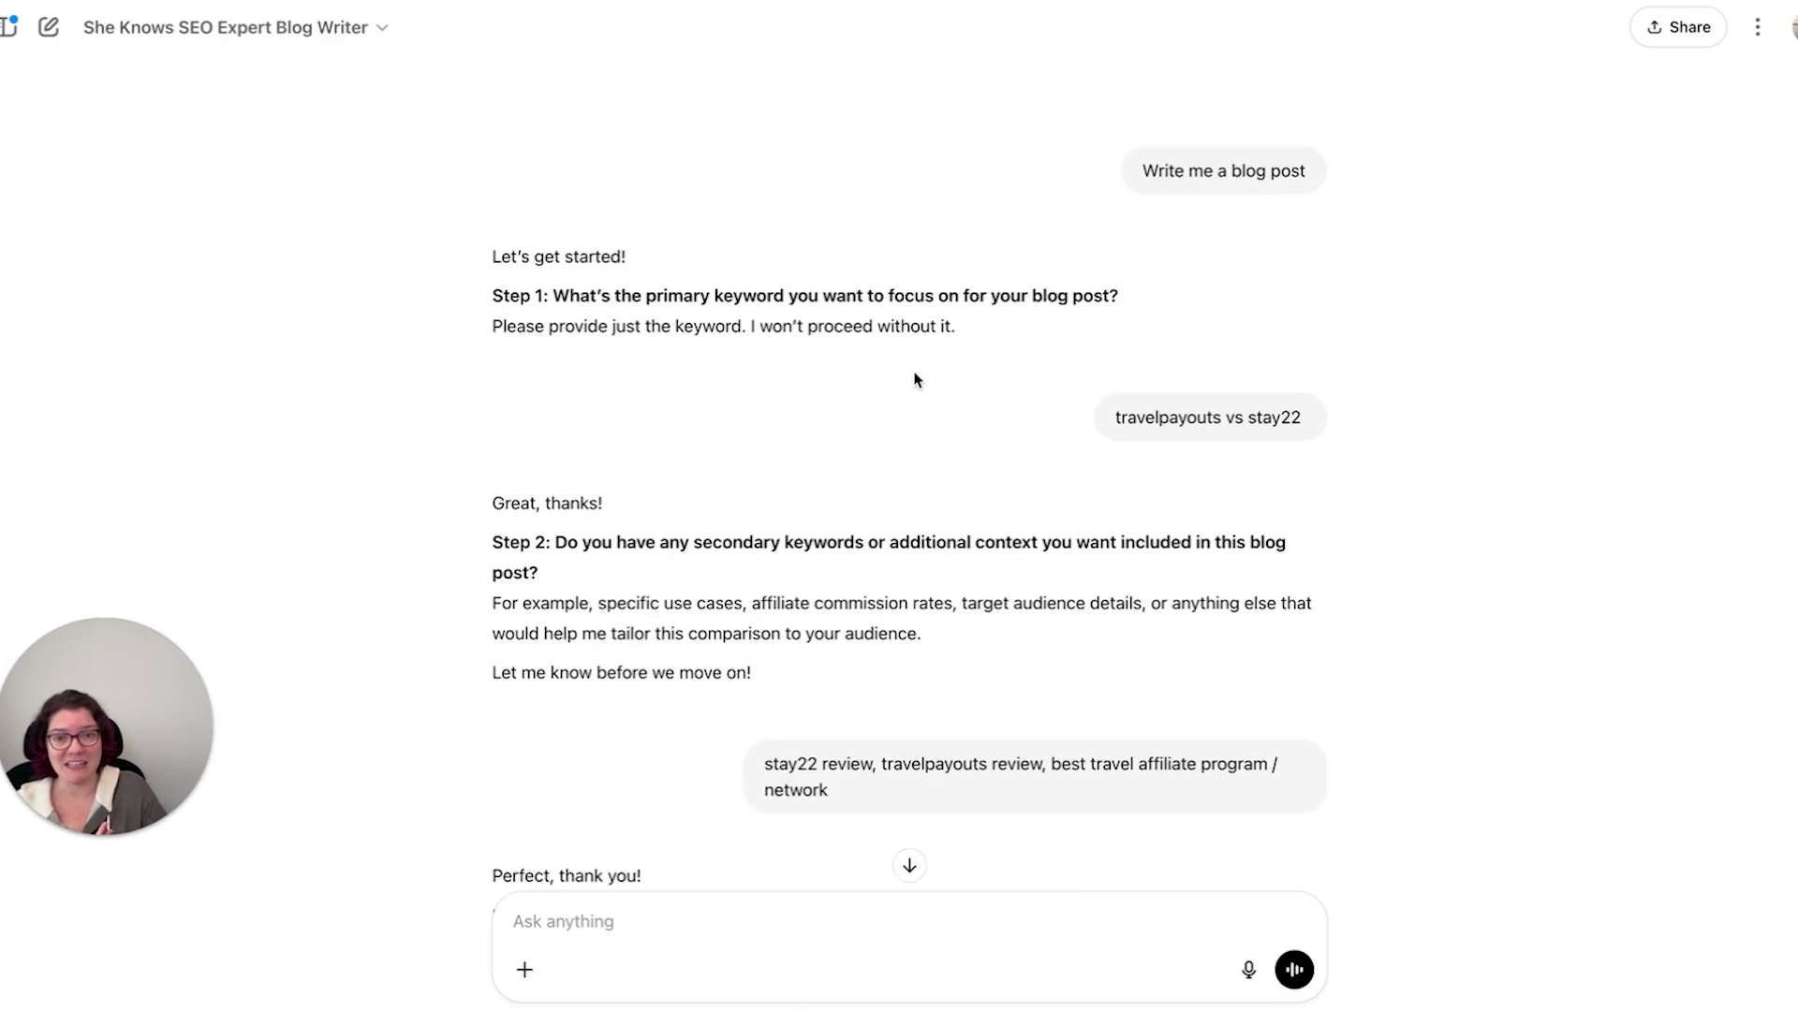
drag(534, 293, 1164, 302)
drag(554, 543, 715, 607)
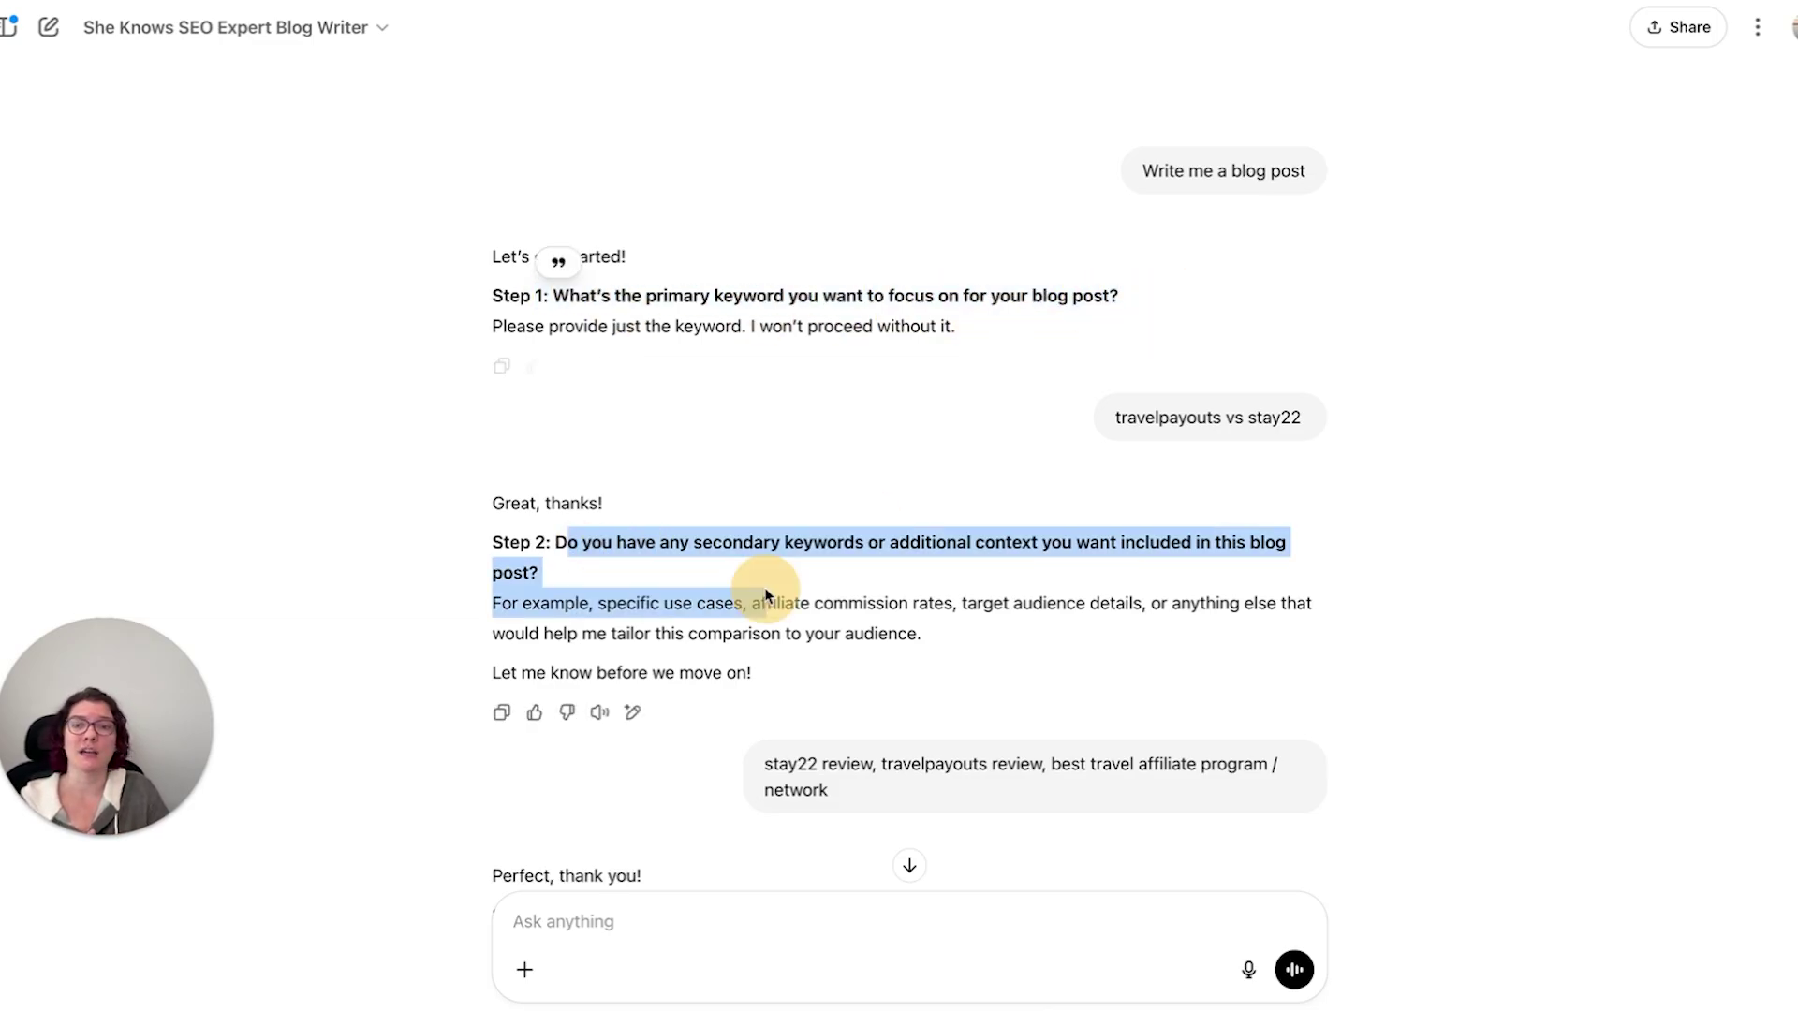
click(888, 573)
Scroll down to the Step 3 question about the author's expertise.
scroll(891, 590, down, 7)
scroll(851, 474, down, 15)
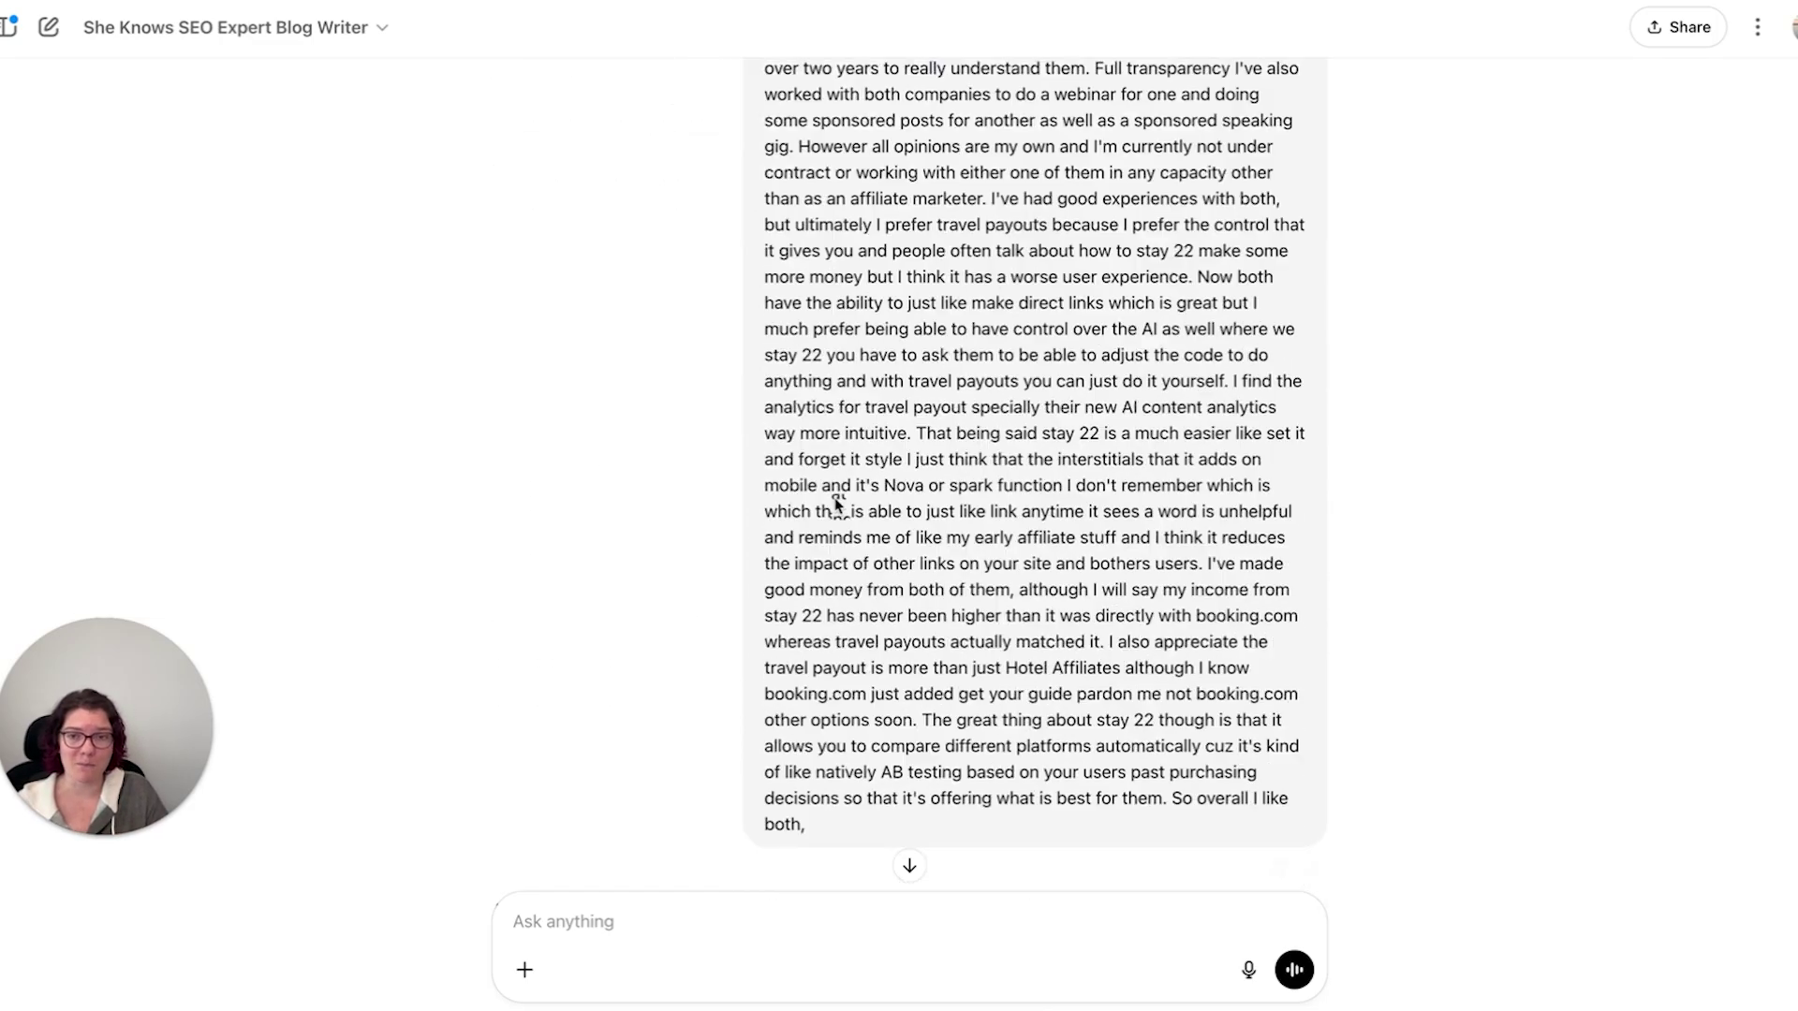
scroll(868, 478, up, 20)
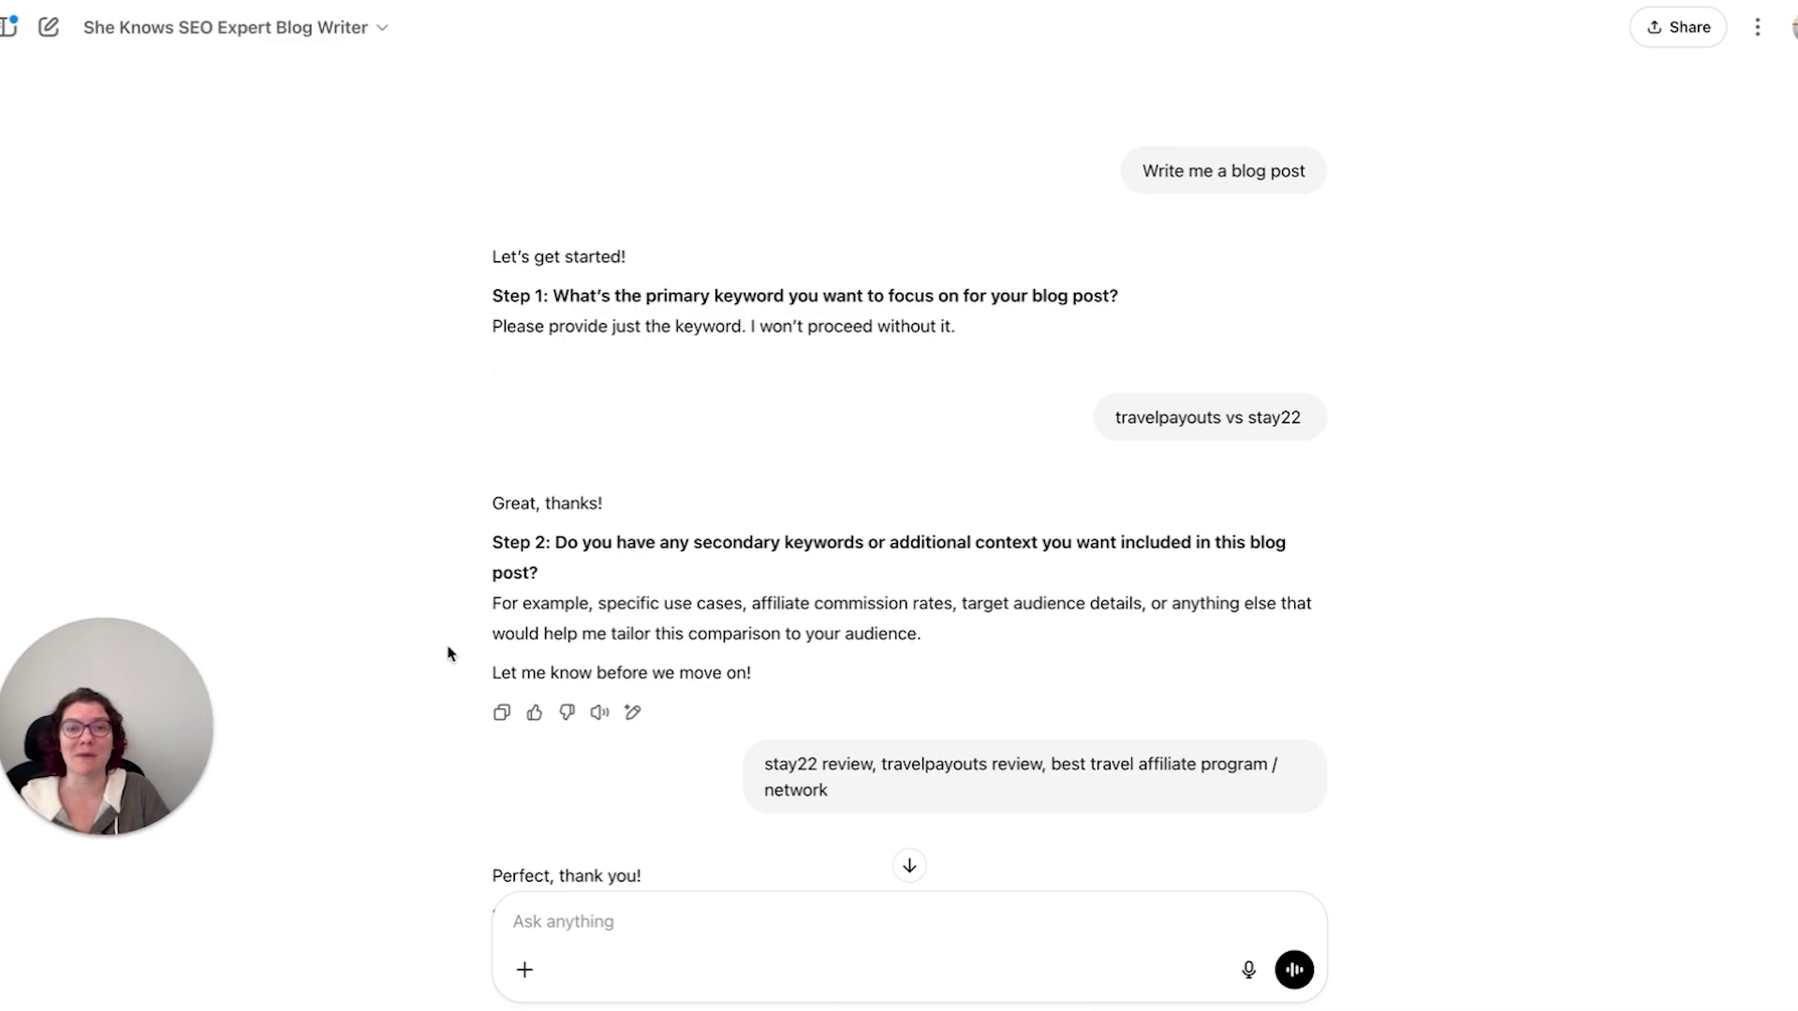
scroll(429, 650, down, 1)
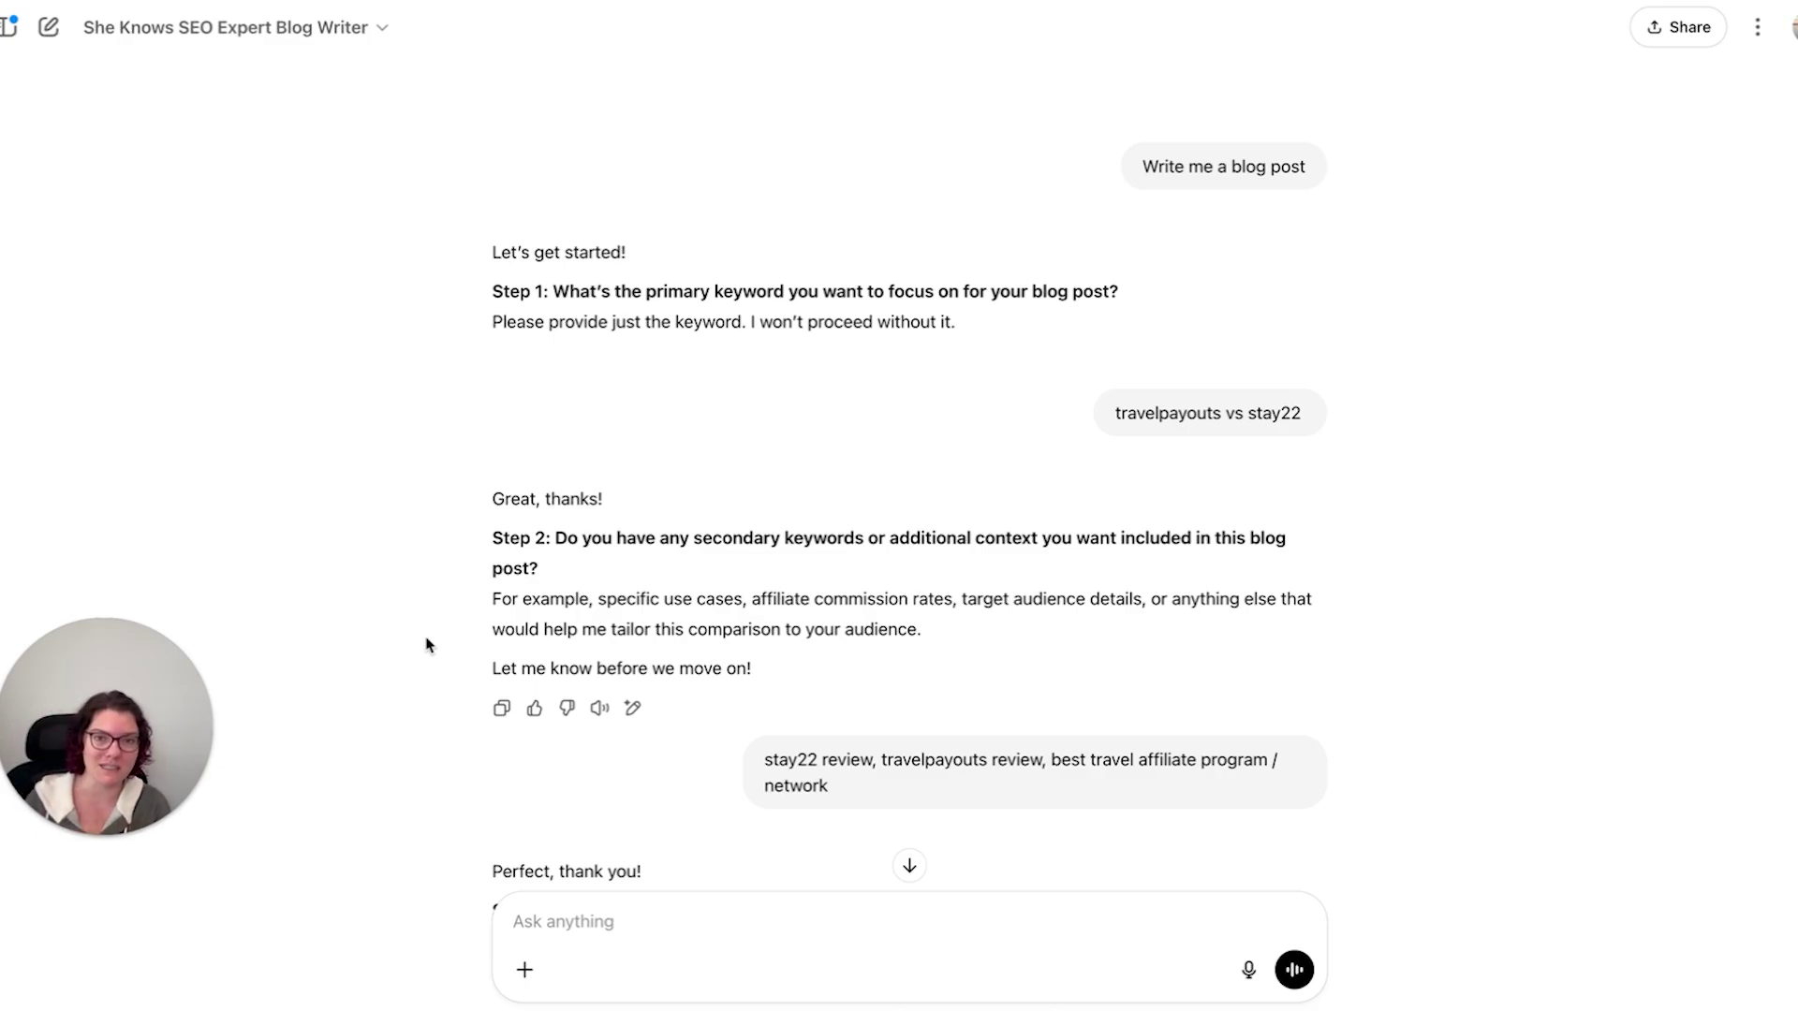
scroll(596, 623, up, 1)
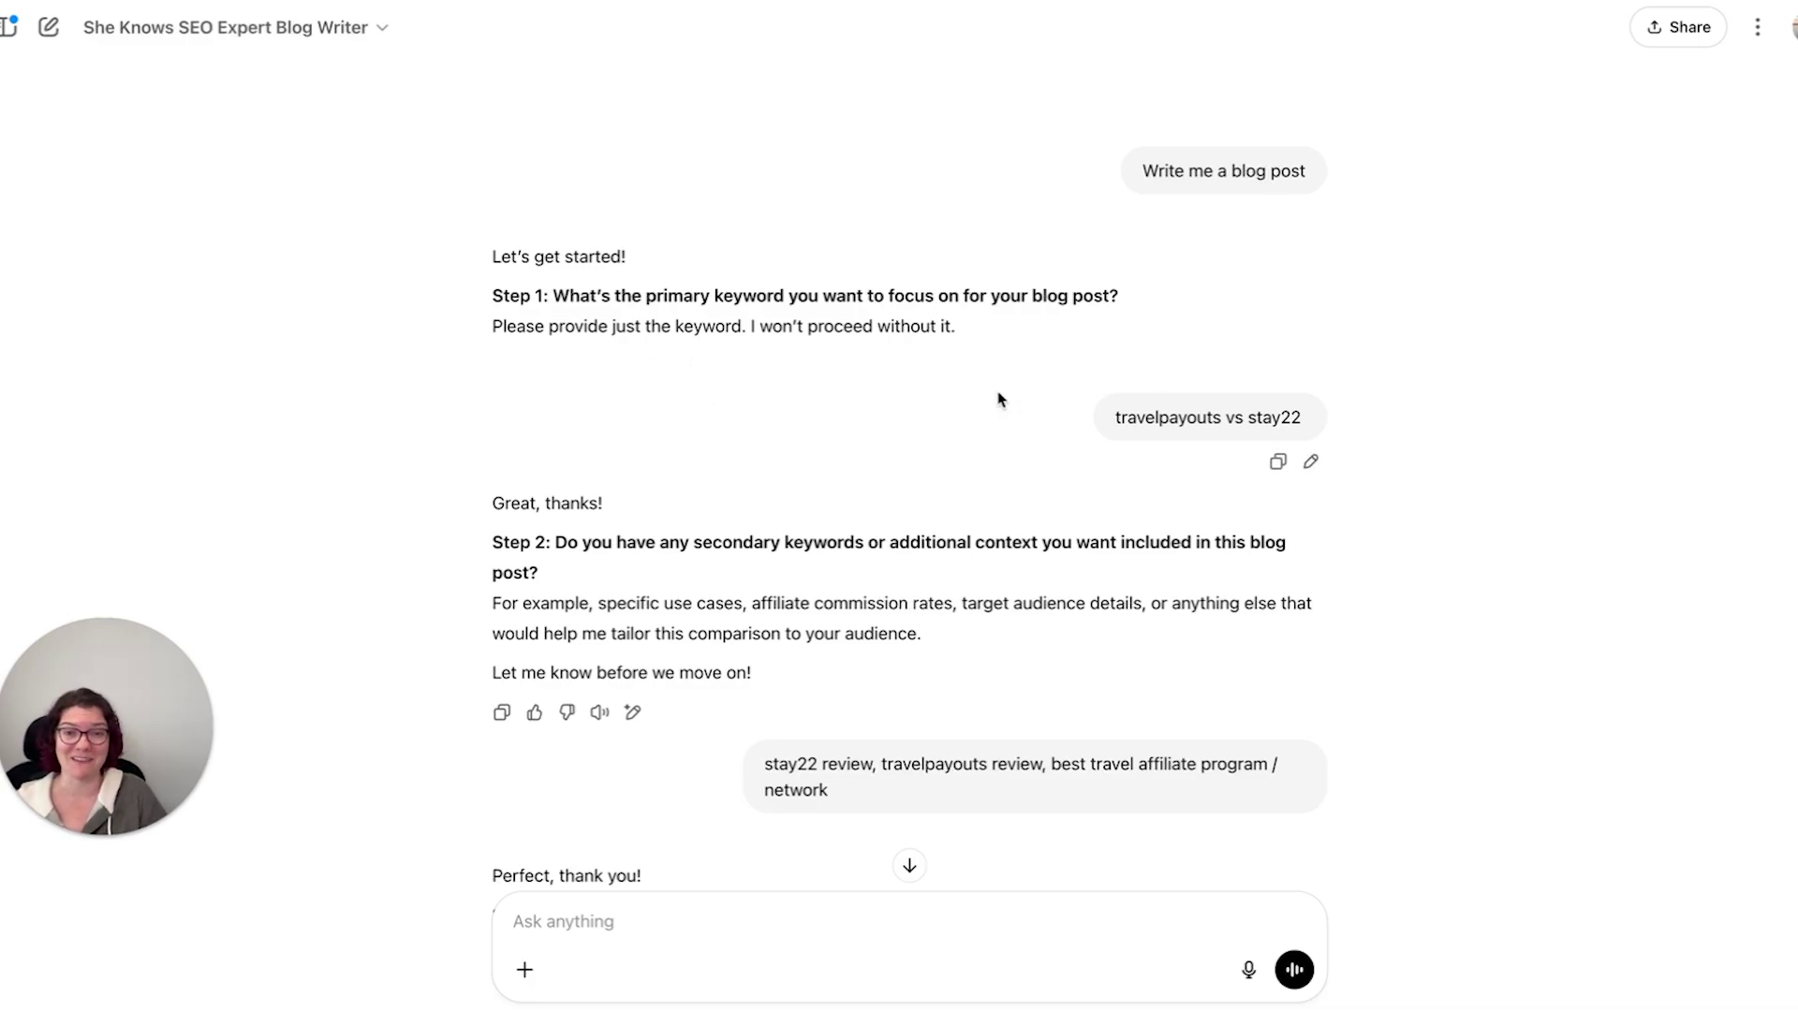
scroll(894, 290, down, 6)
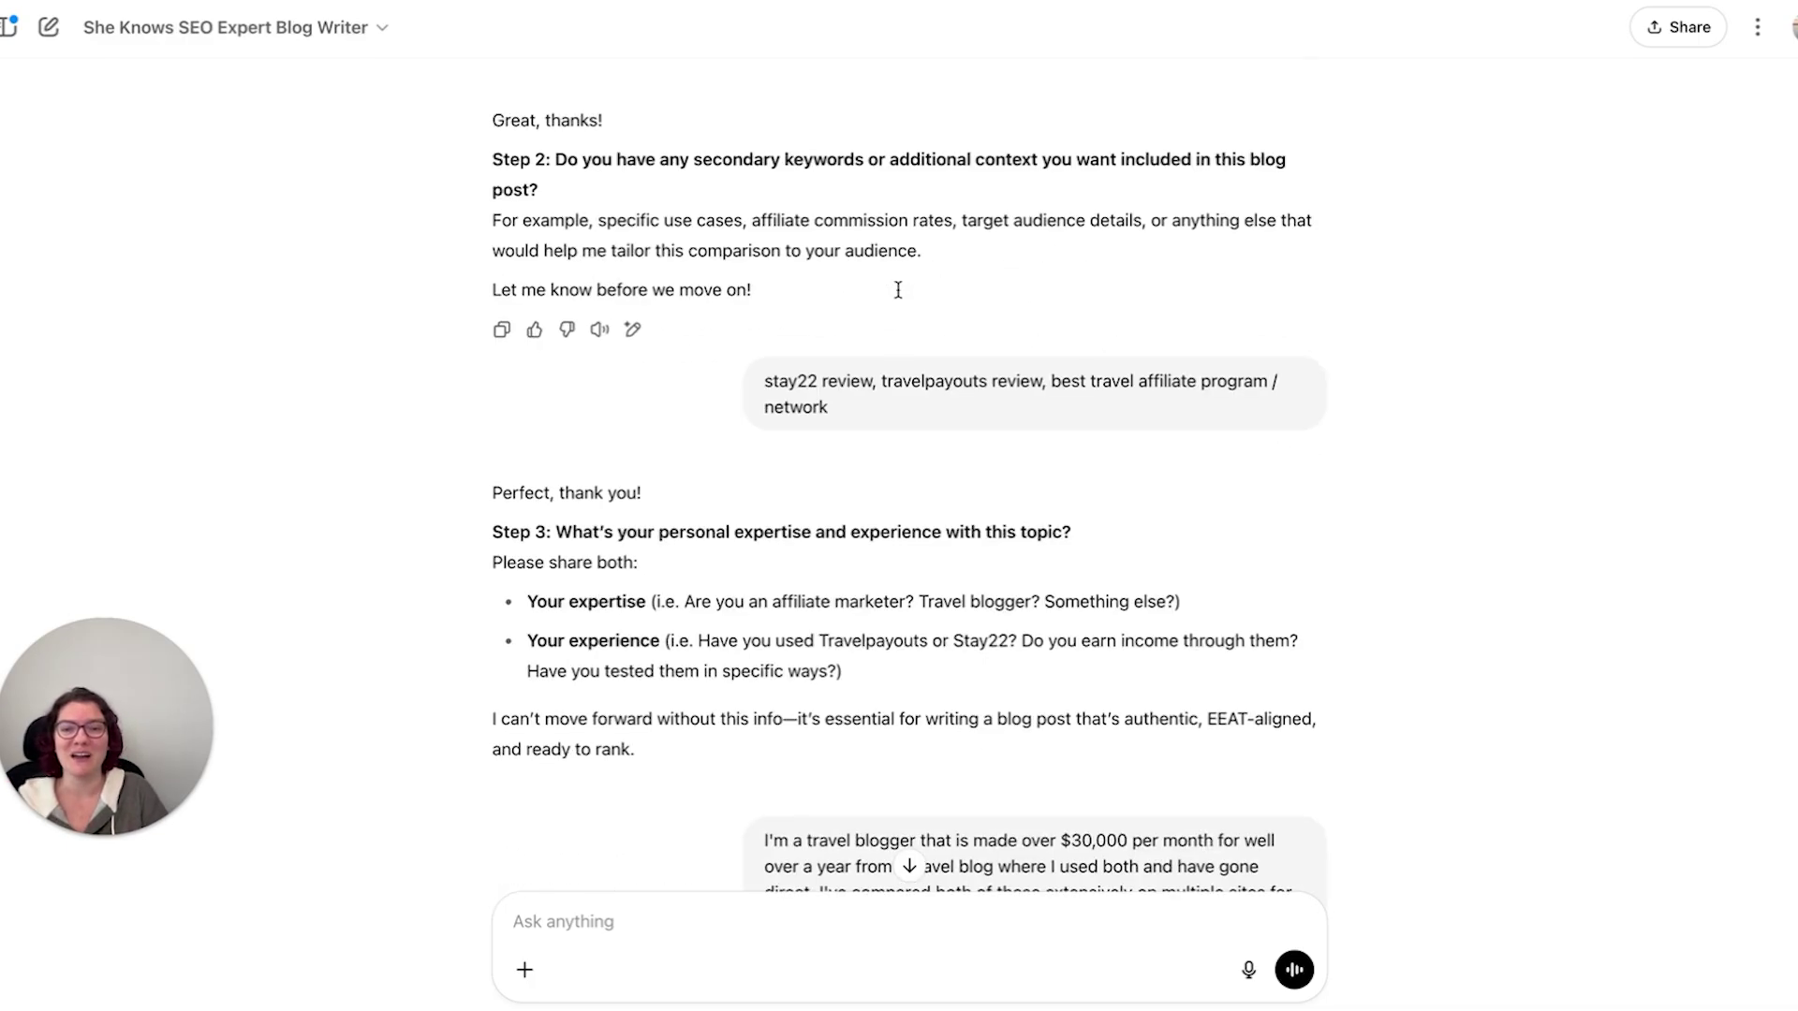
scroll(896, 300, down, 6)
scroll(896, 300, up, 13)
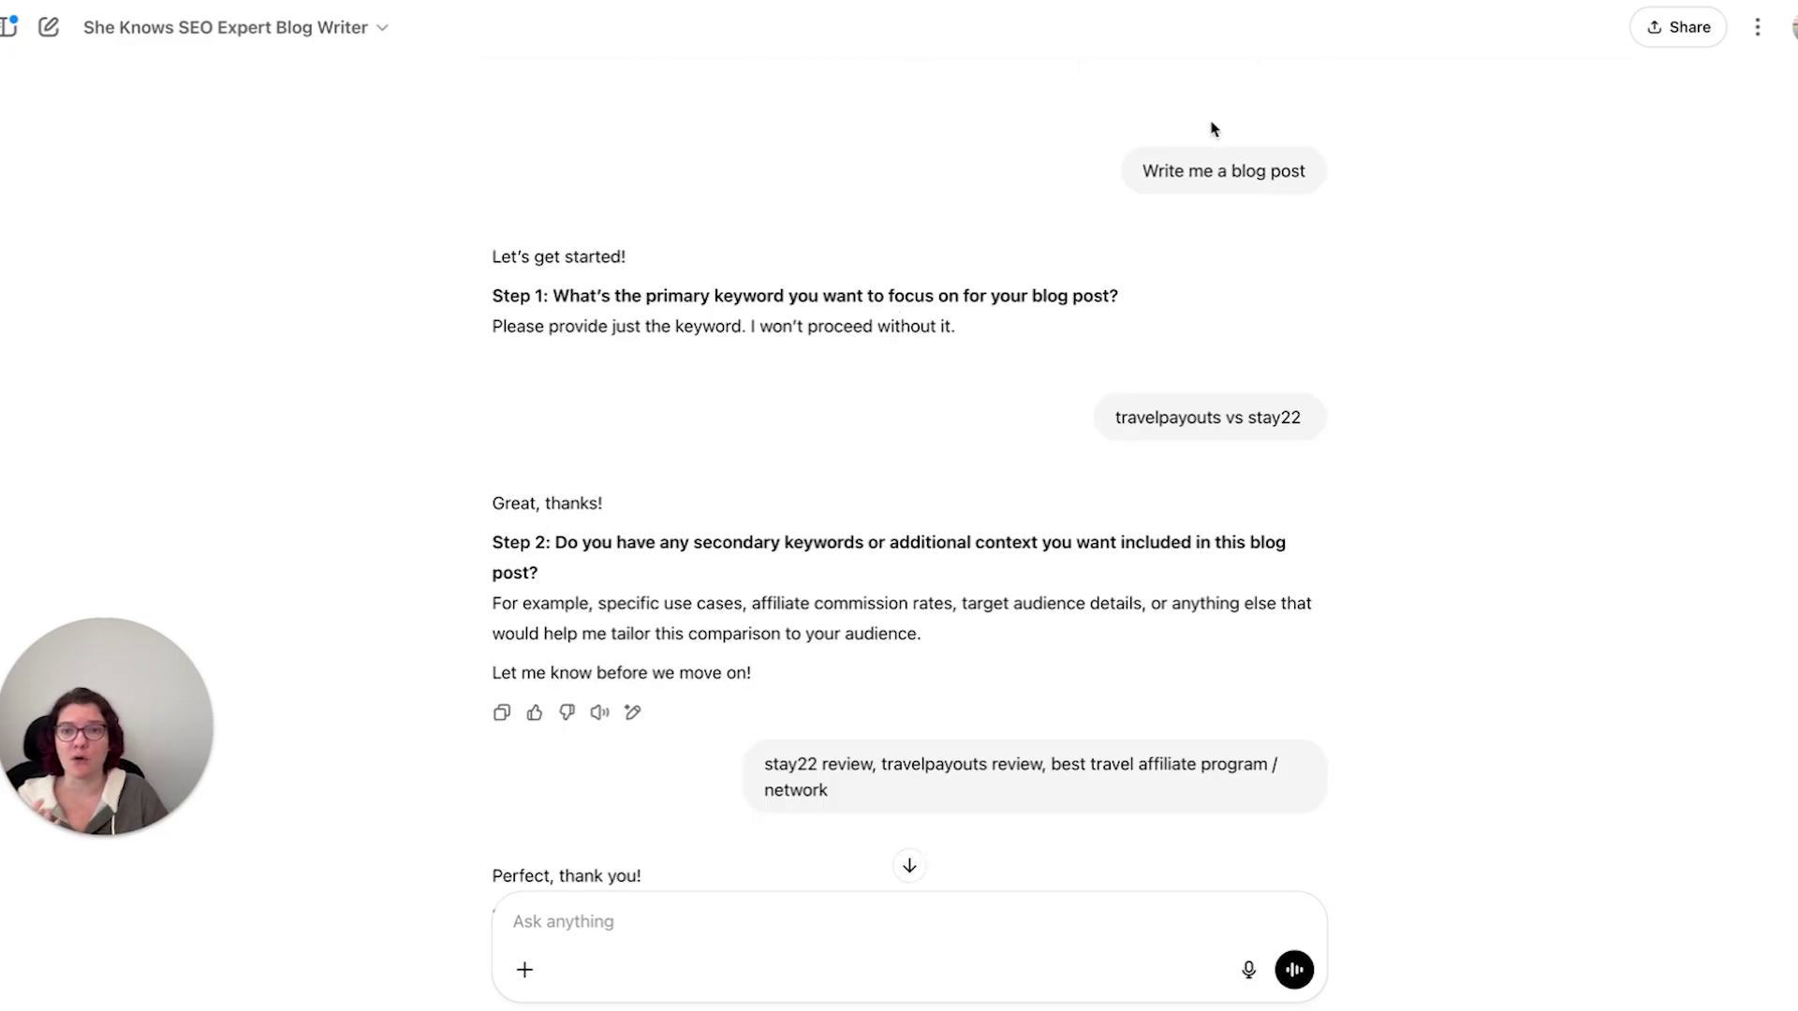
scroll(997, 646, down, 1)
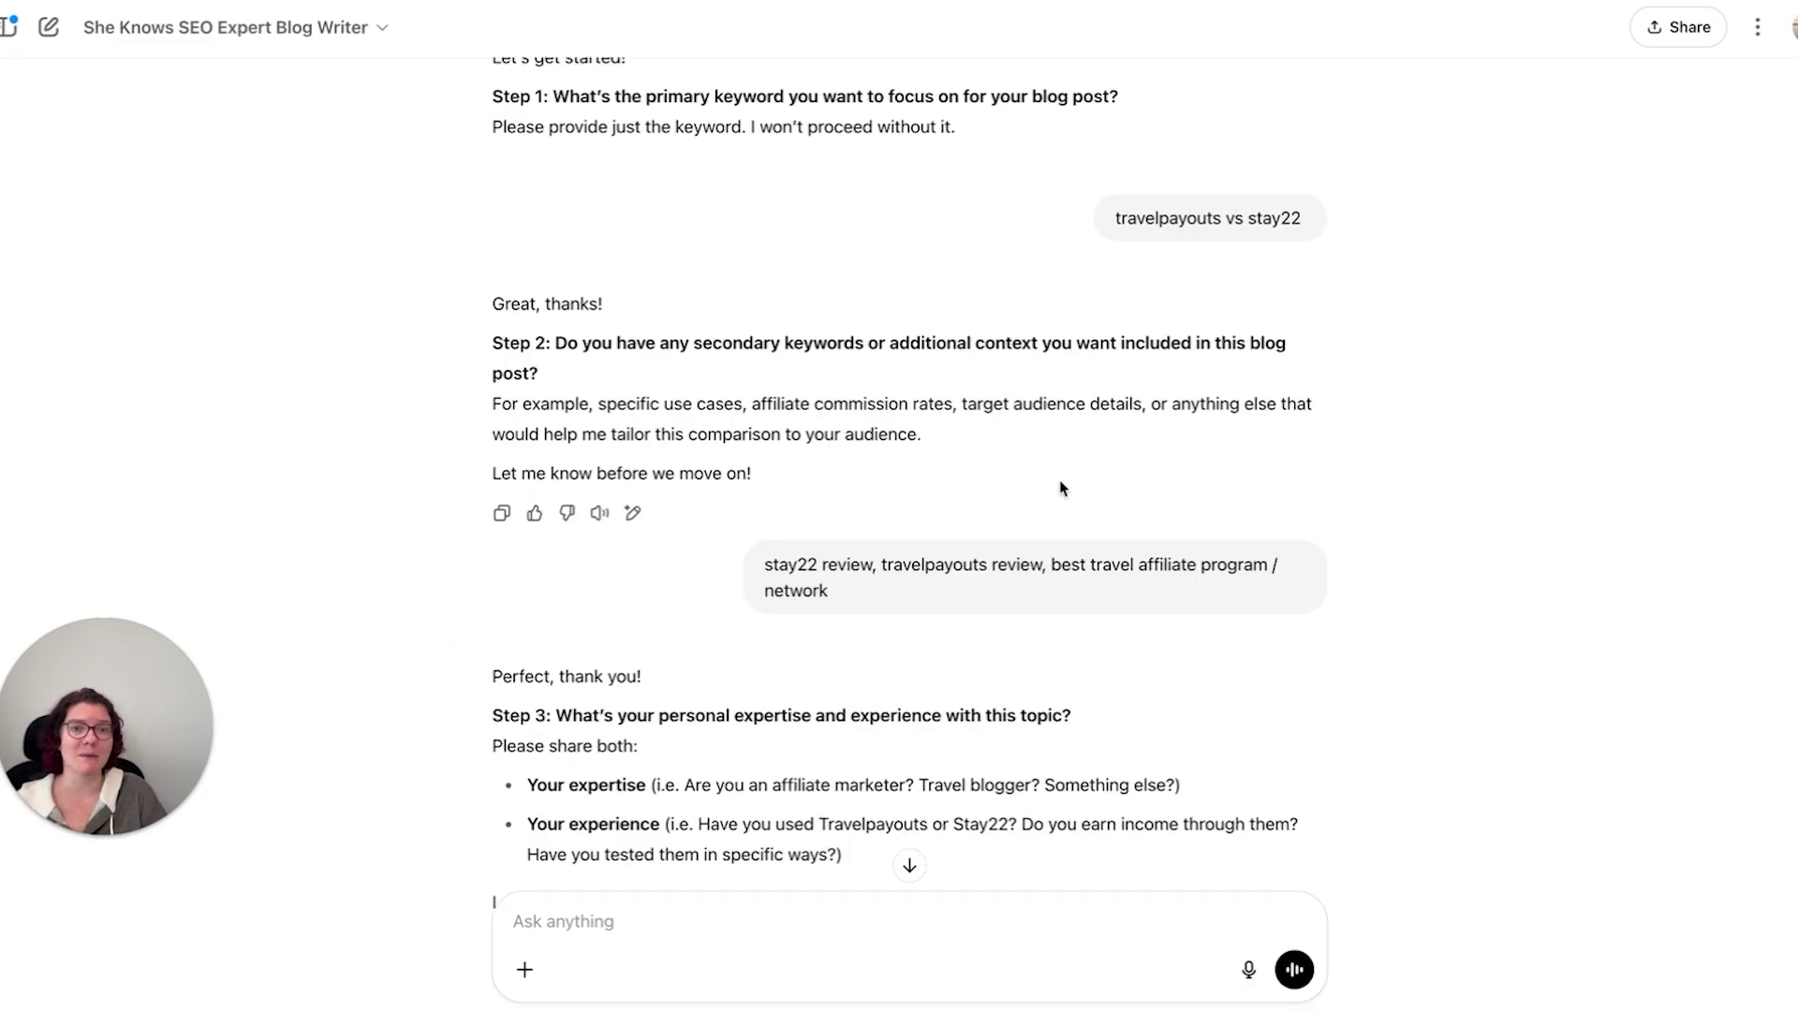
scroll(1101, 497, up, 1)
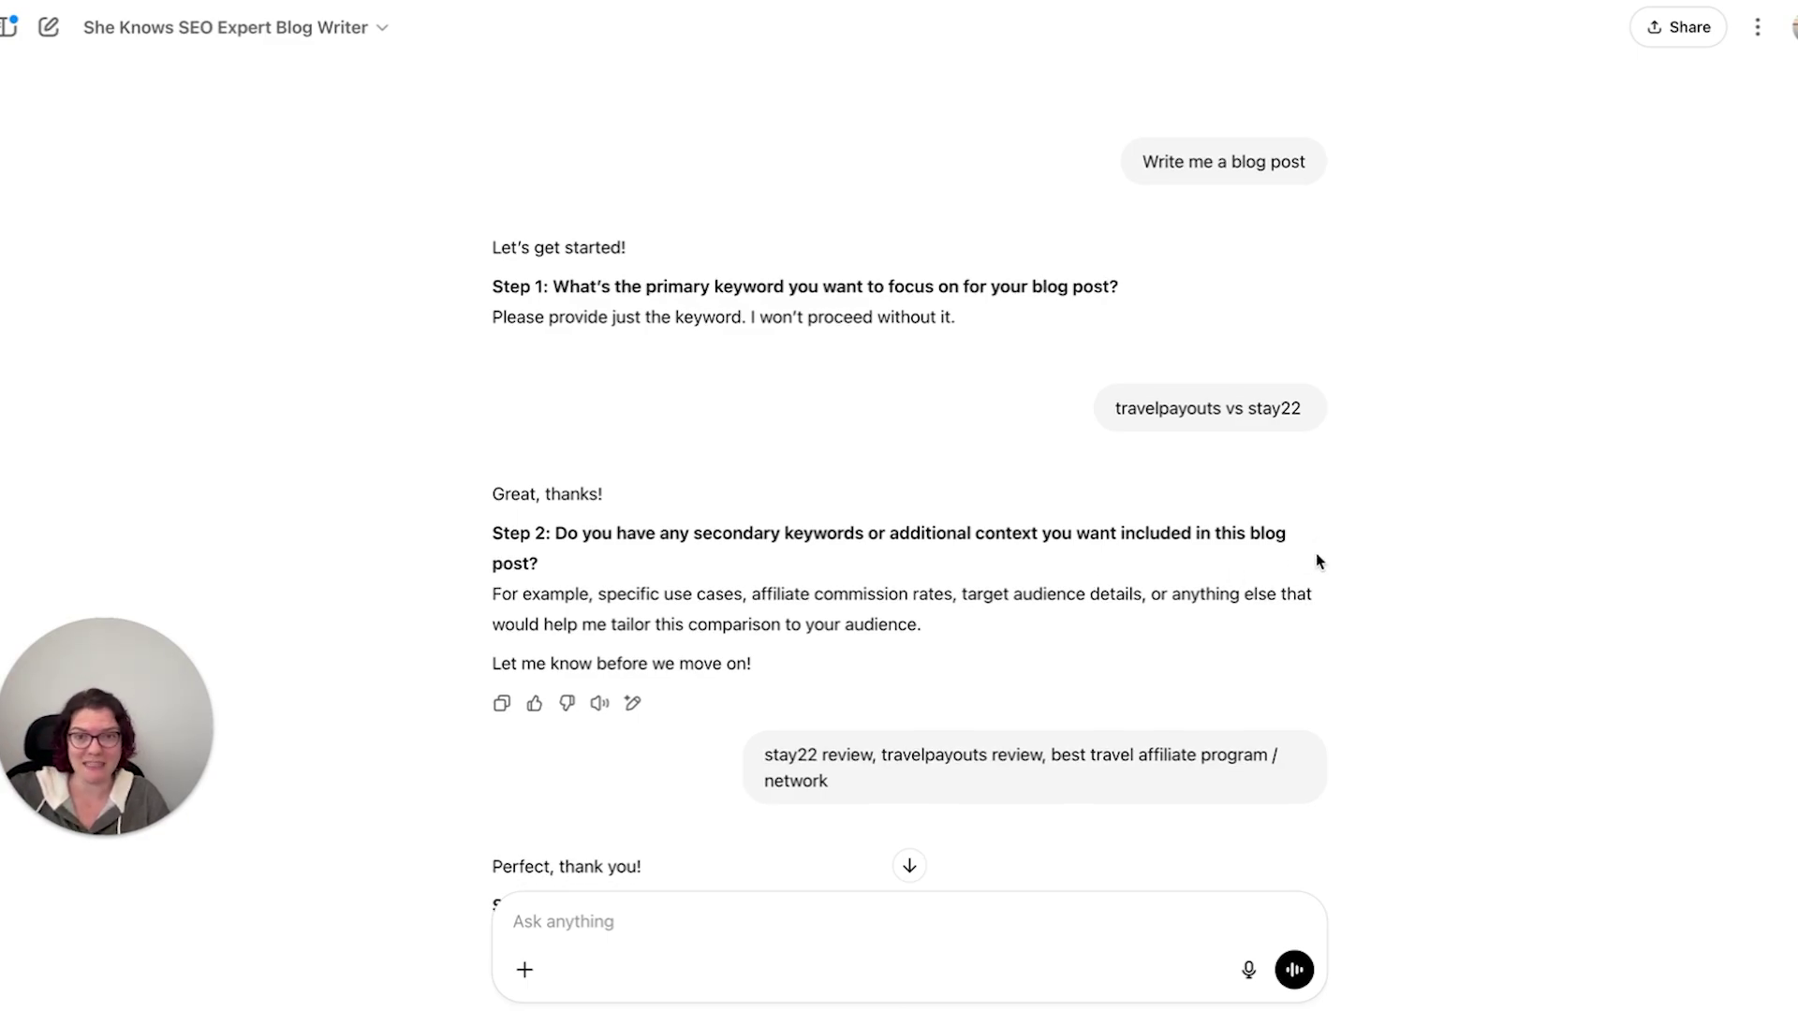
scroll(1316, 557, down, 1)
scroll(1237, 548, up, 1)
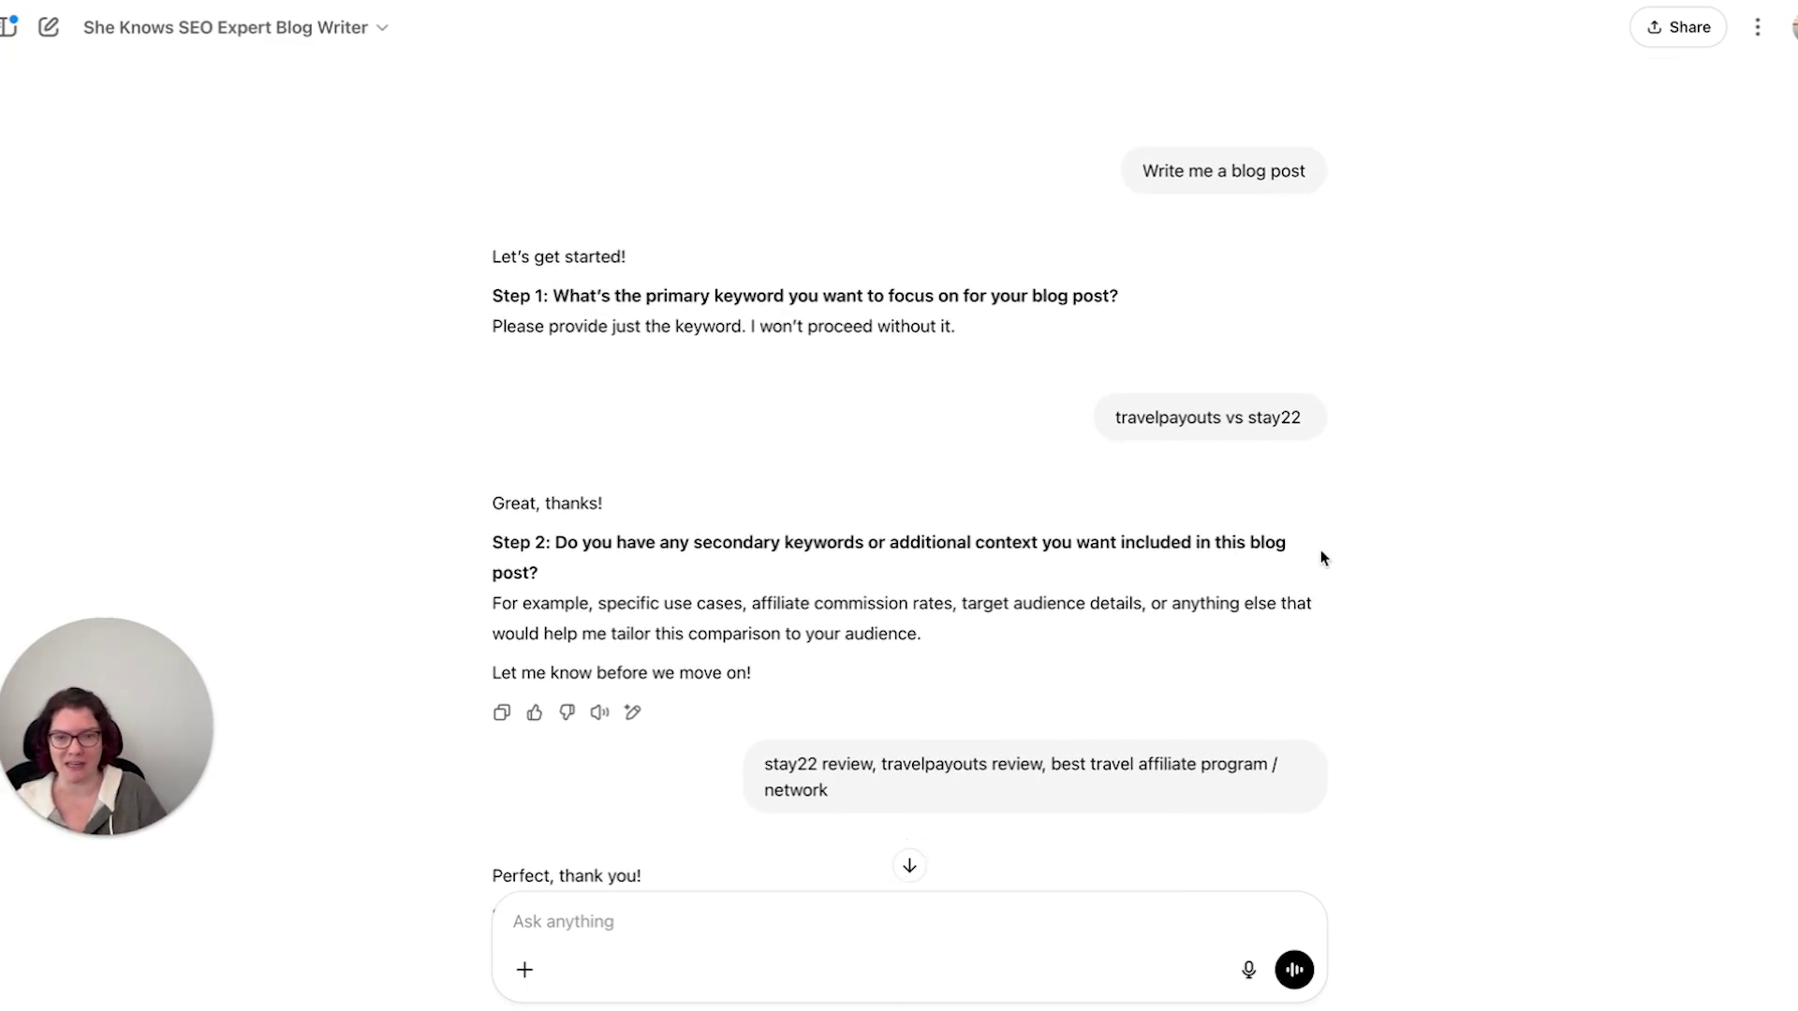